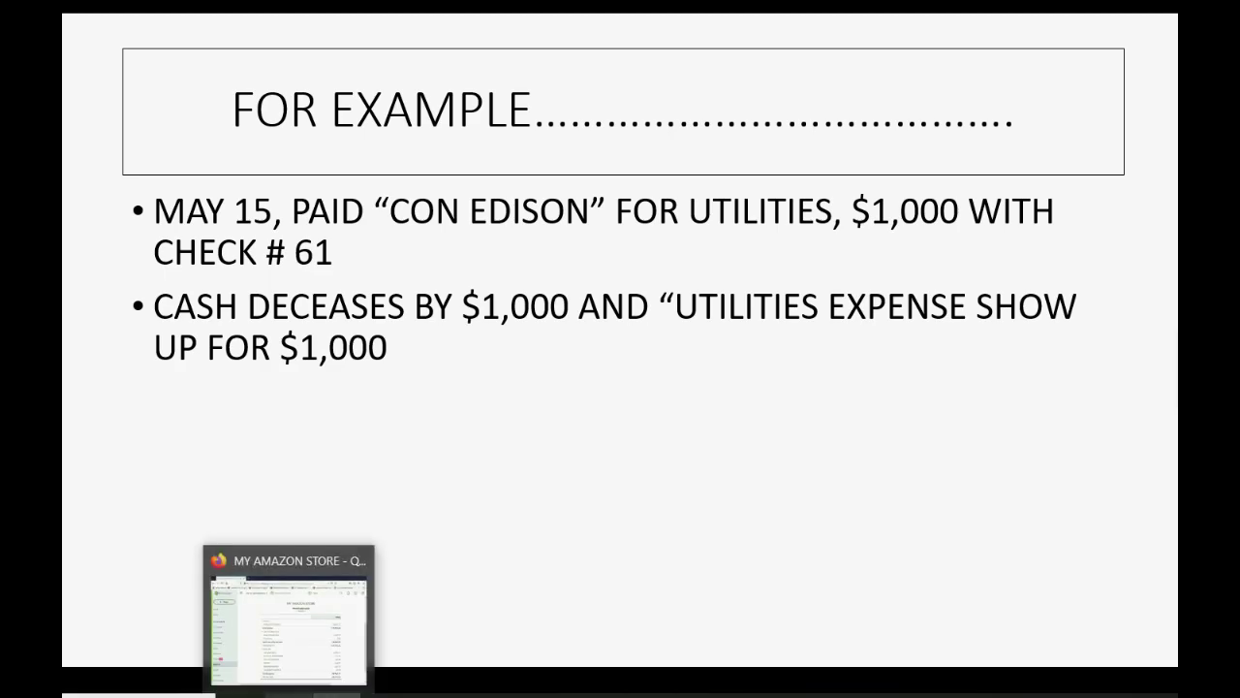
- Switch to QuickBooks Online and open the Trial Balance custom report to review the account balances
click(288, 693)
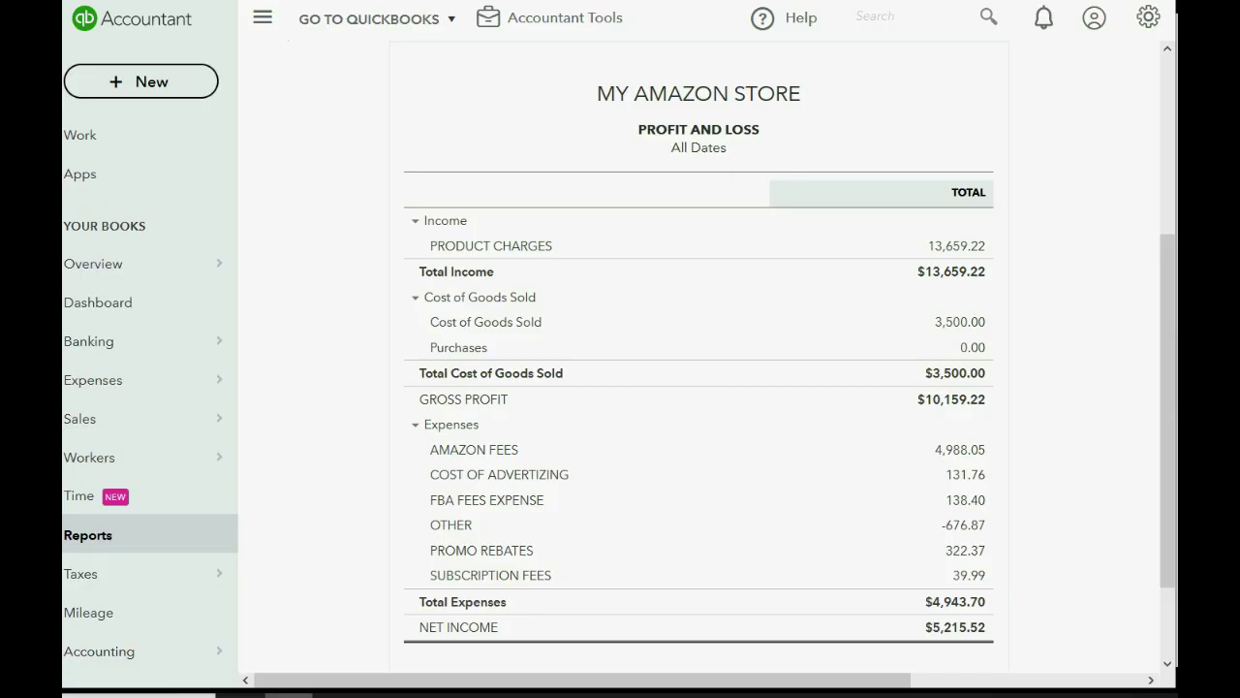
click(122, 543)
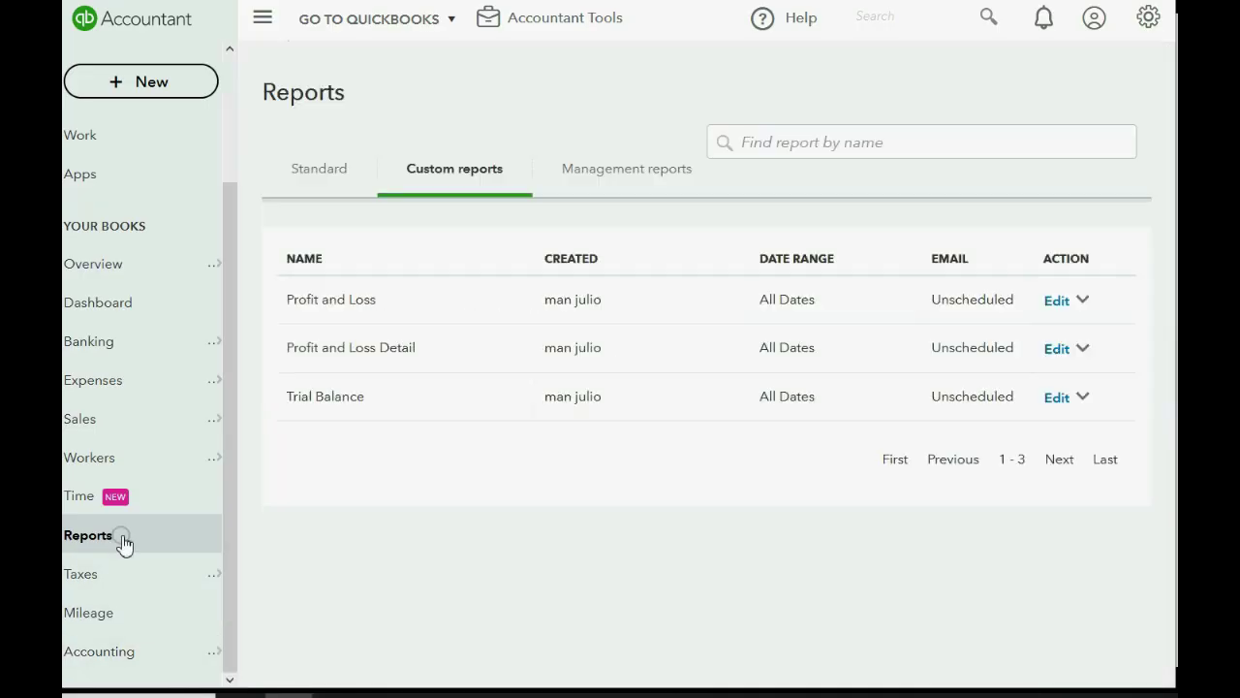
click(326, 397)
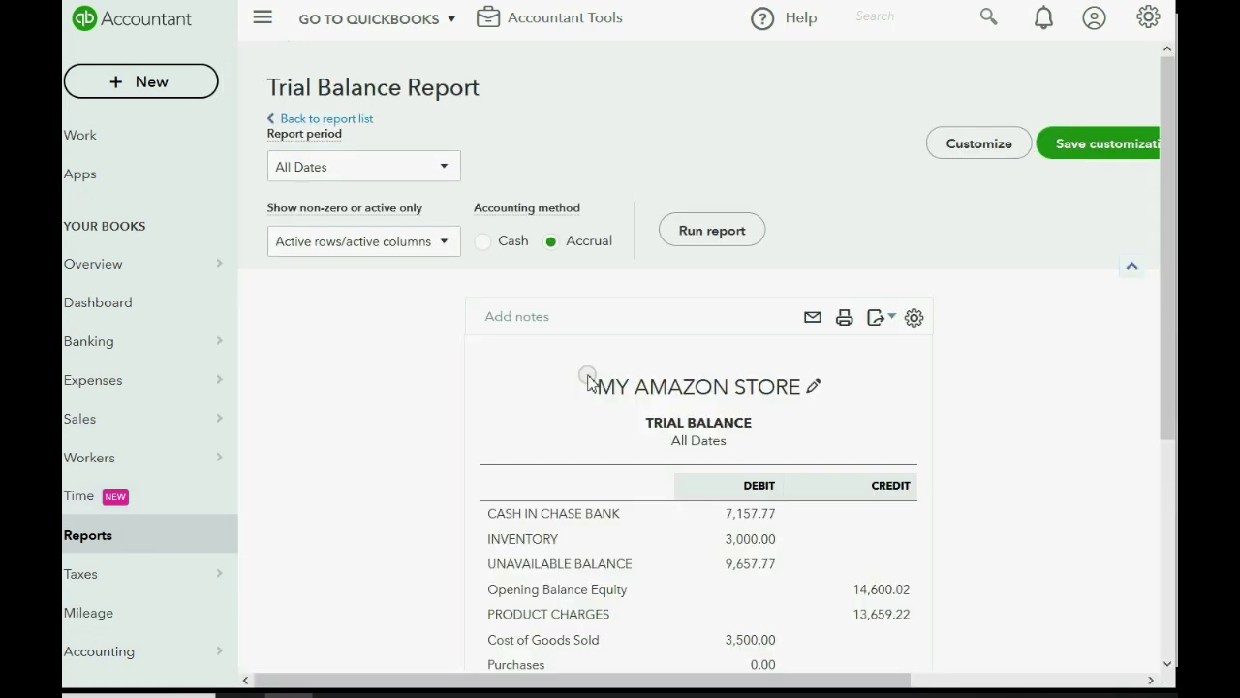
scroll(588, 378, down, 3)
scroll(589, 380, up, 1)
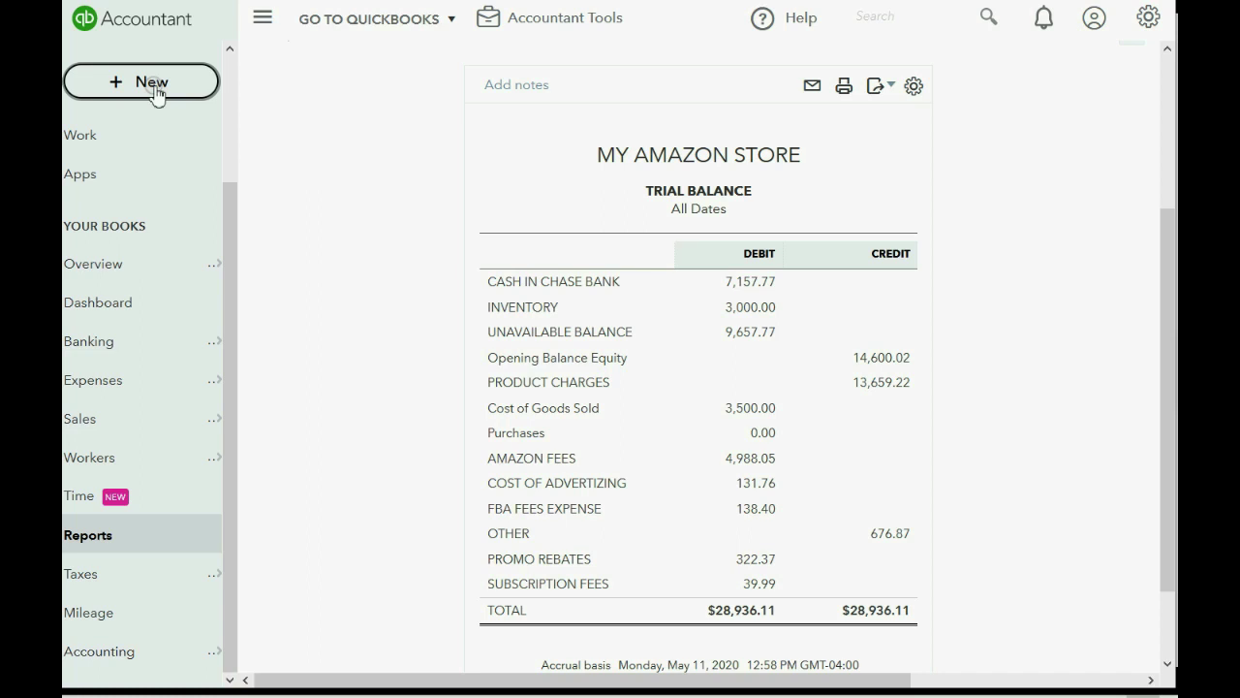
click(156, 92)
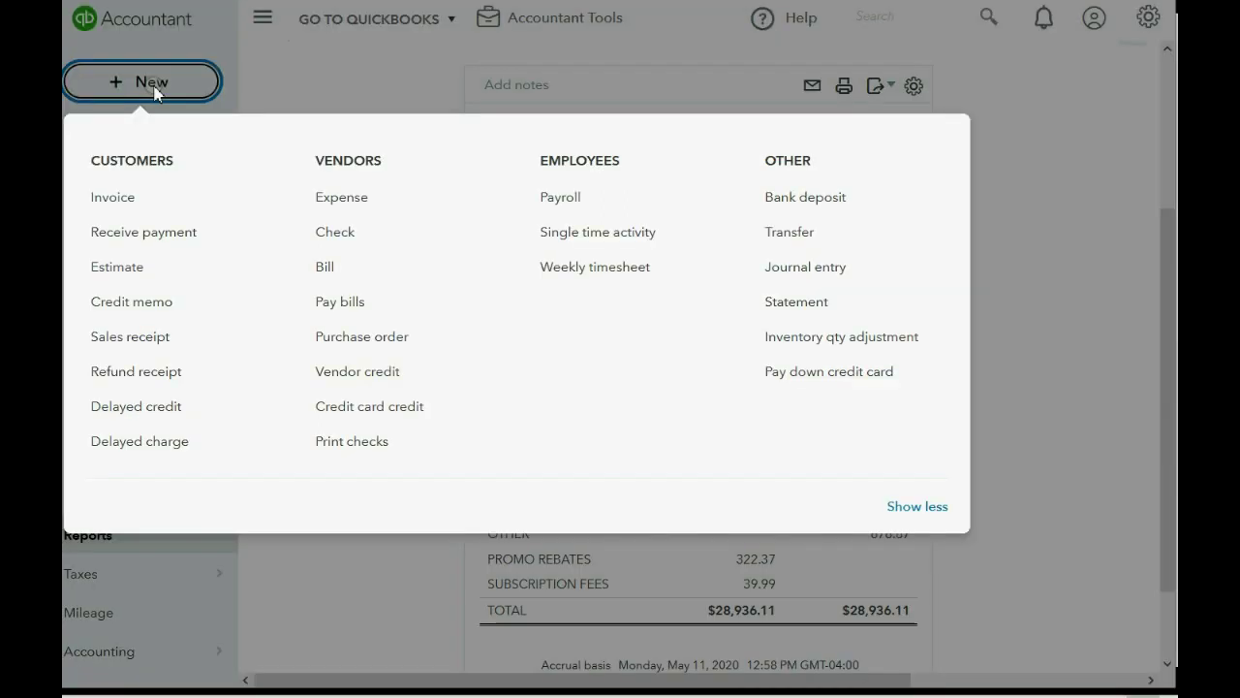
click(336, 200)
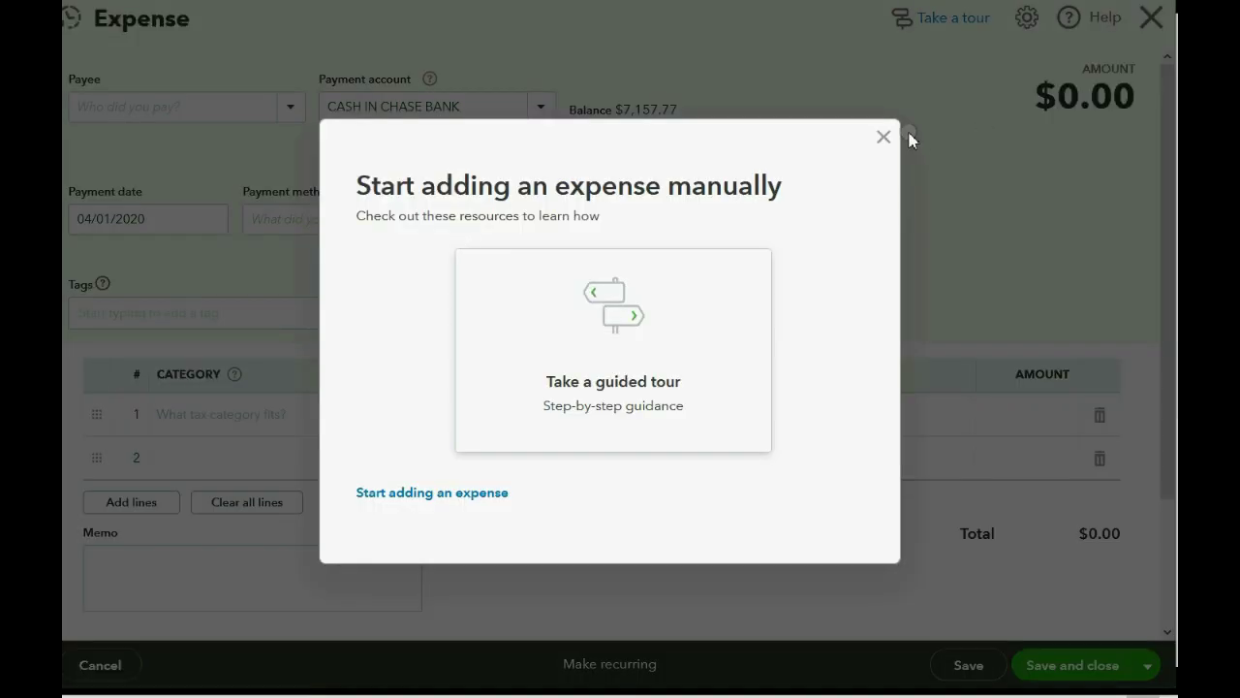
click(887, 137)
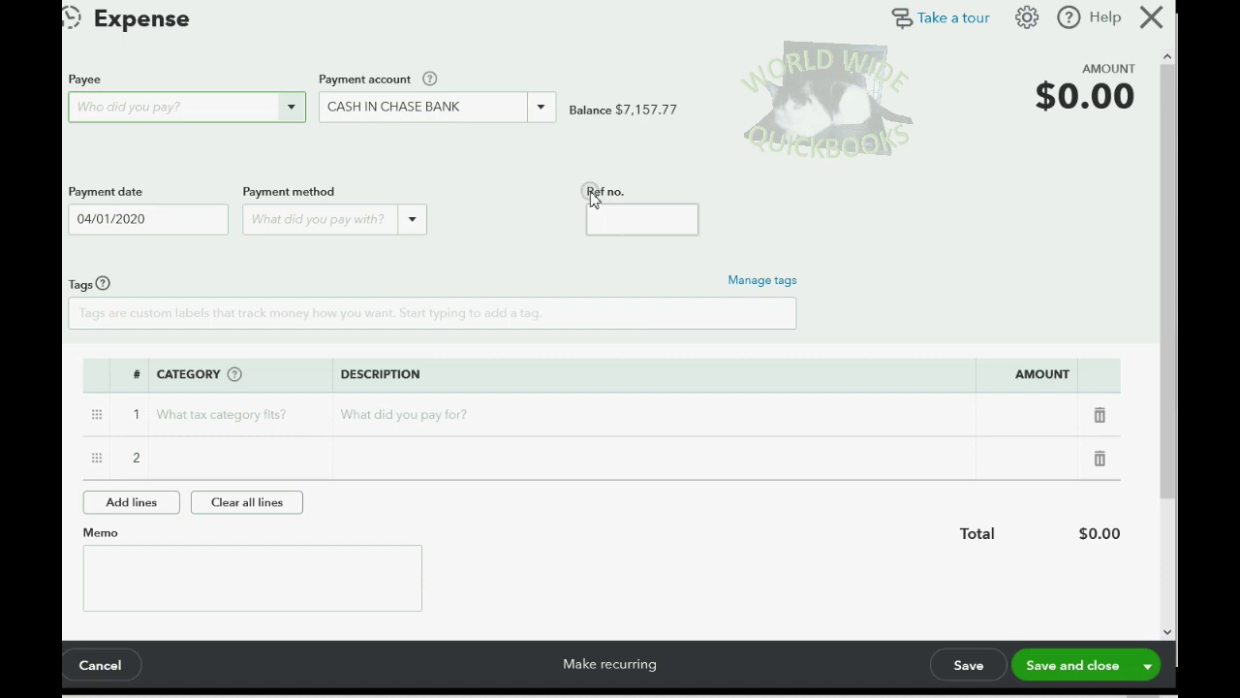
drag(585, 191, 618, 195)
click(675, 174)
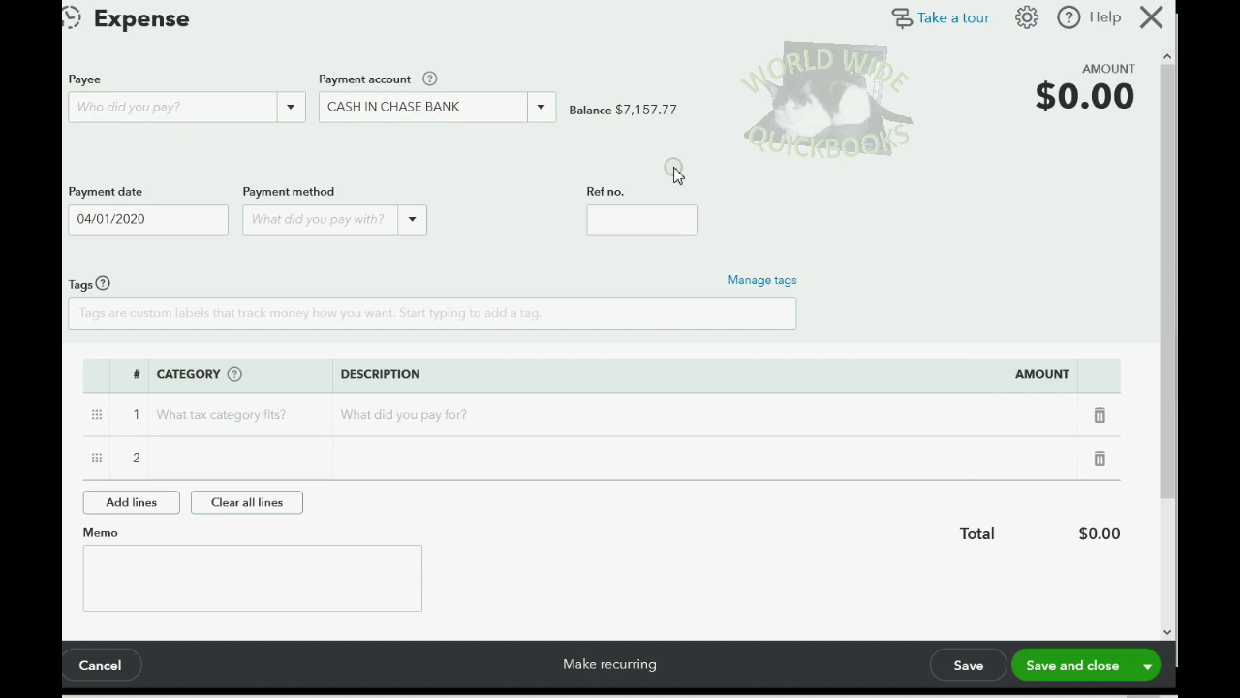
click(1151, 21)
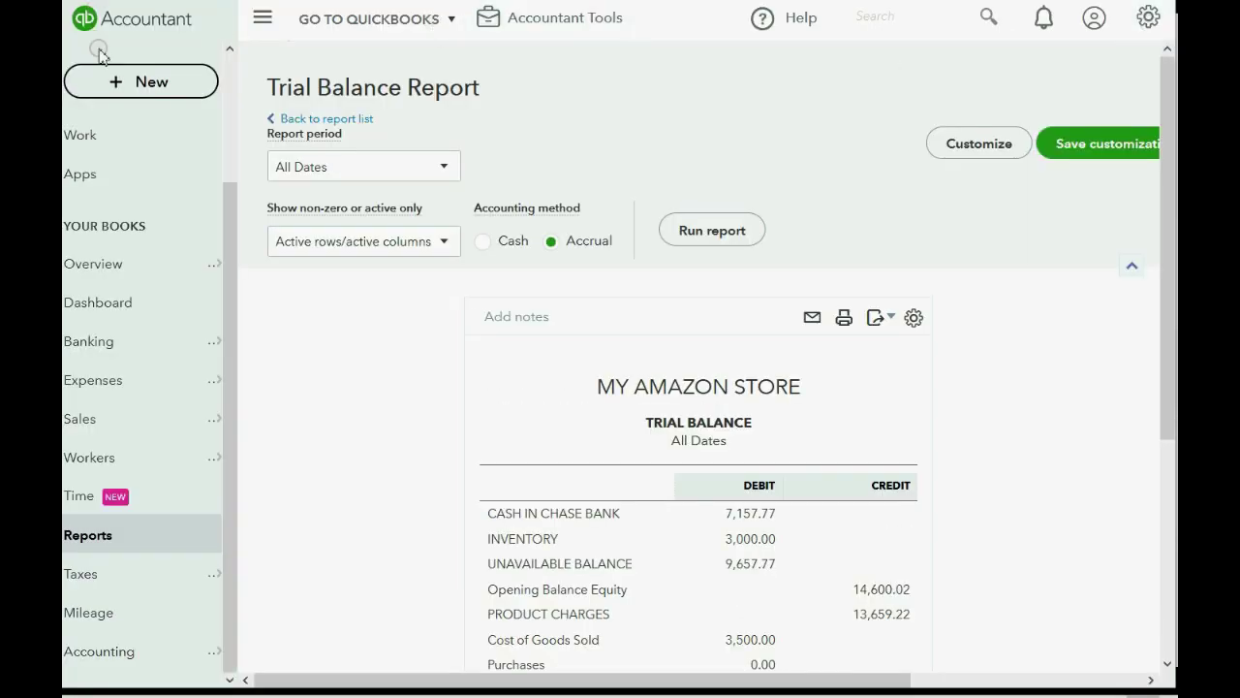
- Start a new check with check number 61 and add CON ED as a new vendor for its payee
click(138, 82)
click(337, 234)
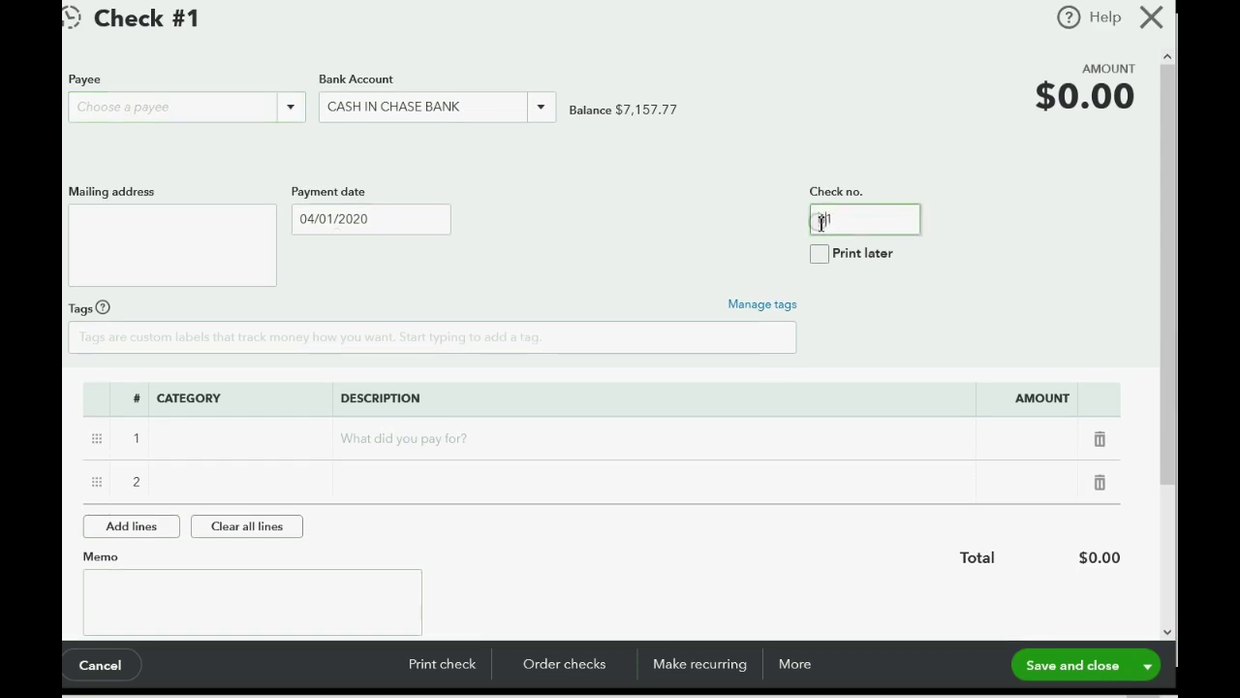
click(290, 107)
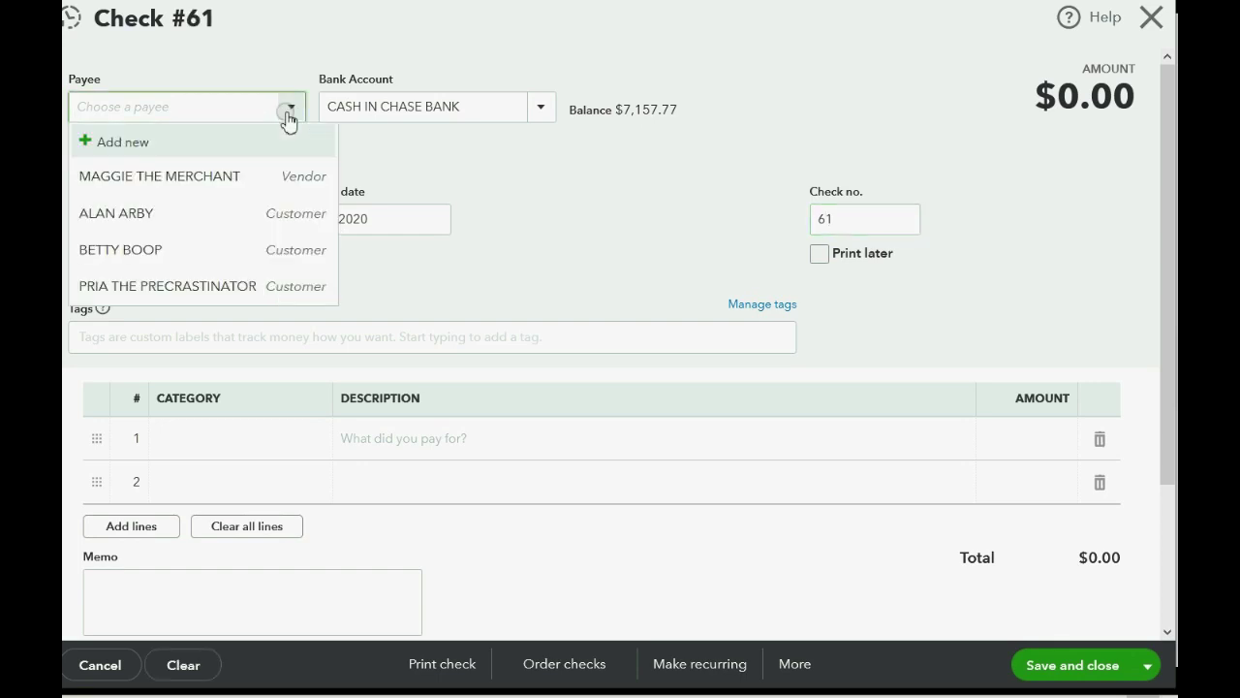
click(127, 145)
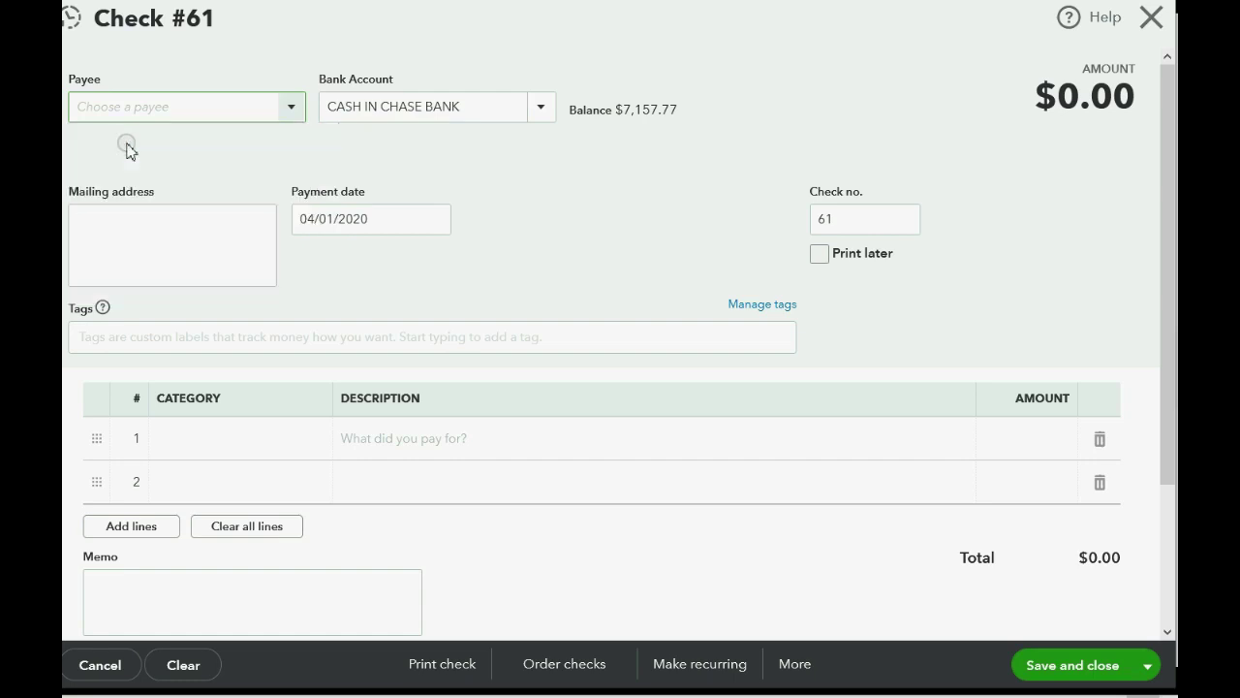
click(154, 280)
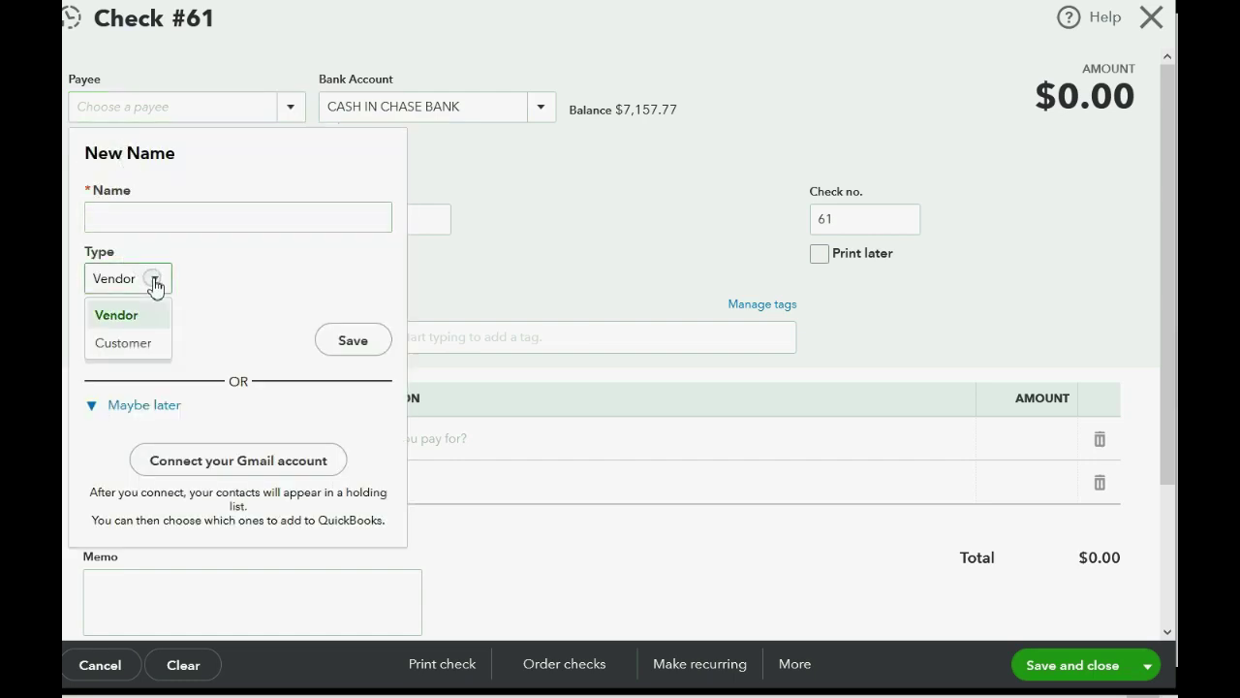
click(154, 280)
click(172, 215)
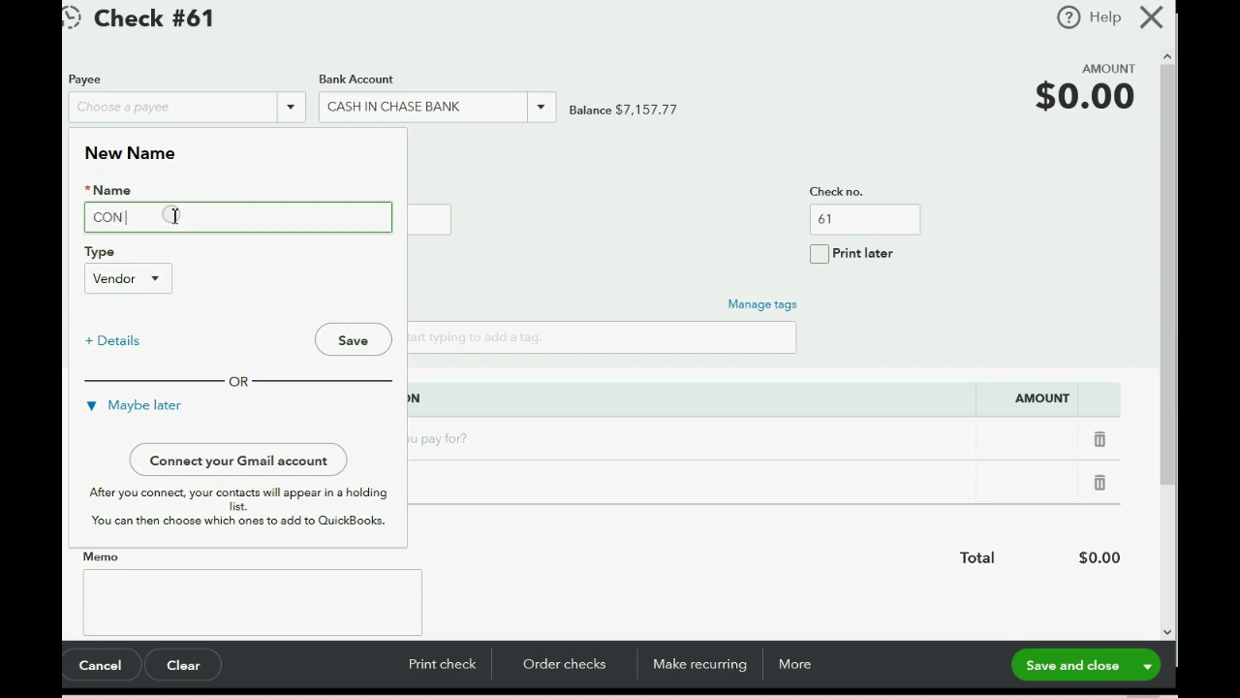
click(339, 349)
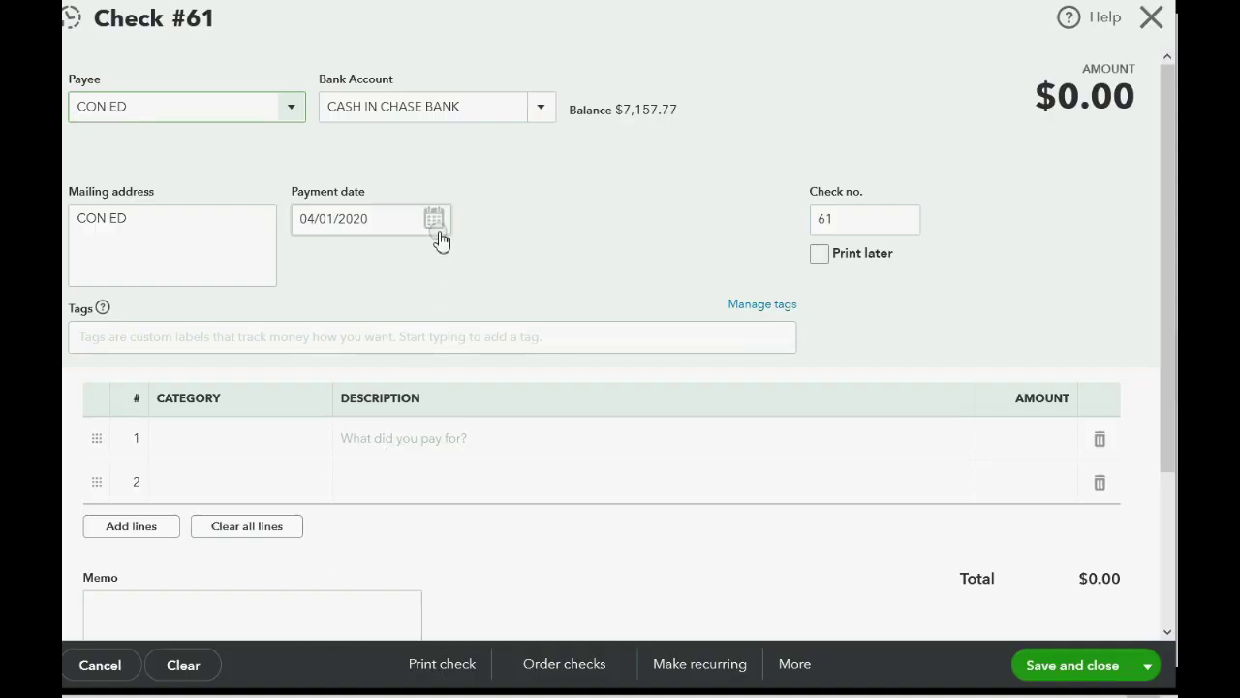
- Set the check's payment date to 05/15/2019
click(434, 221)
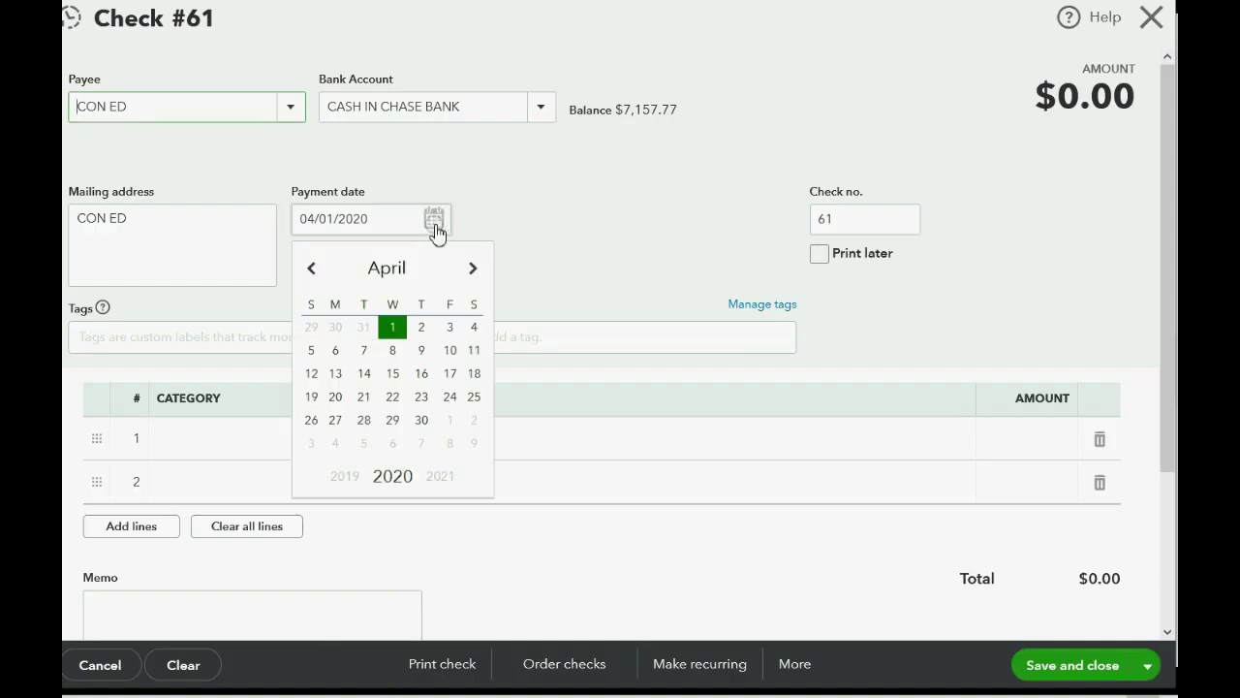
click(473, 268)
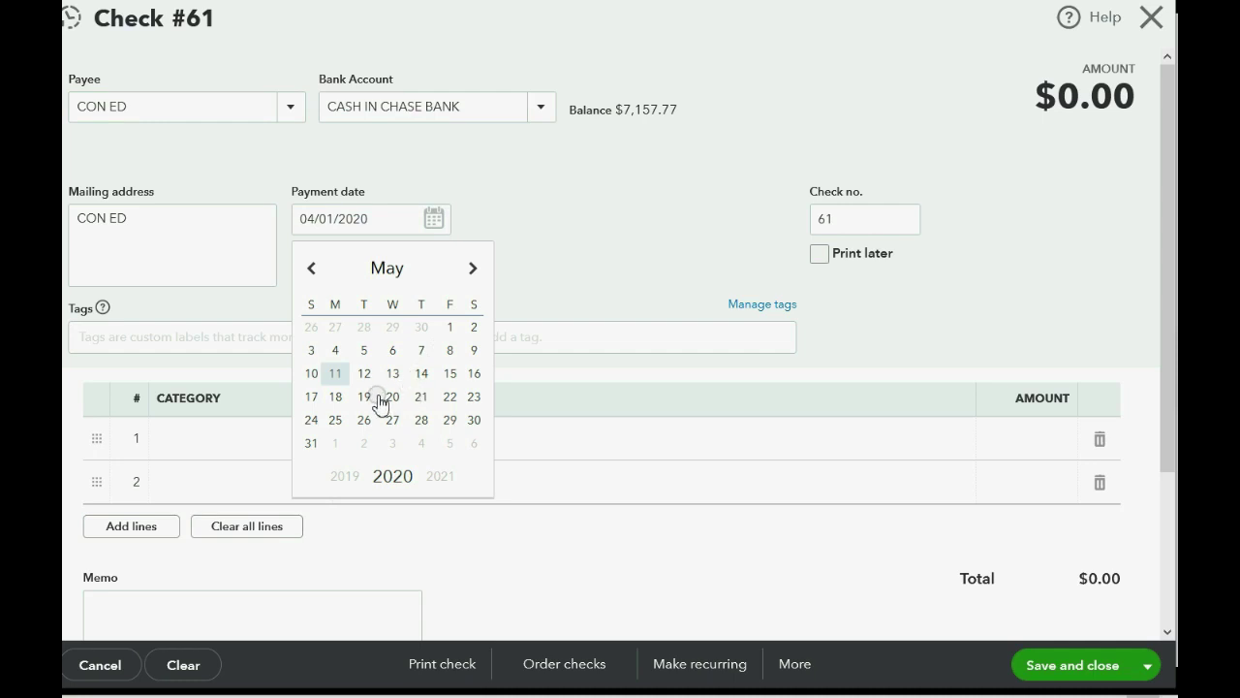
click(451, 374)
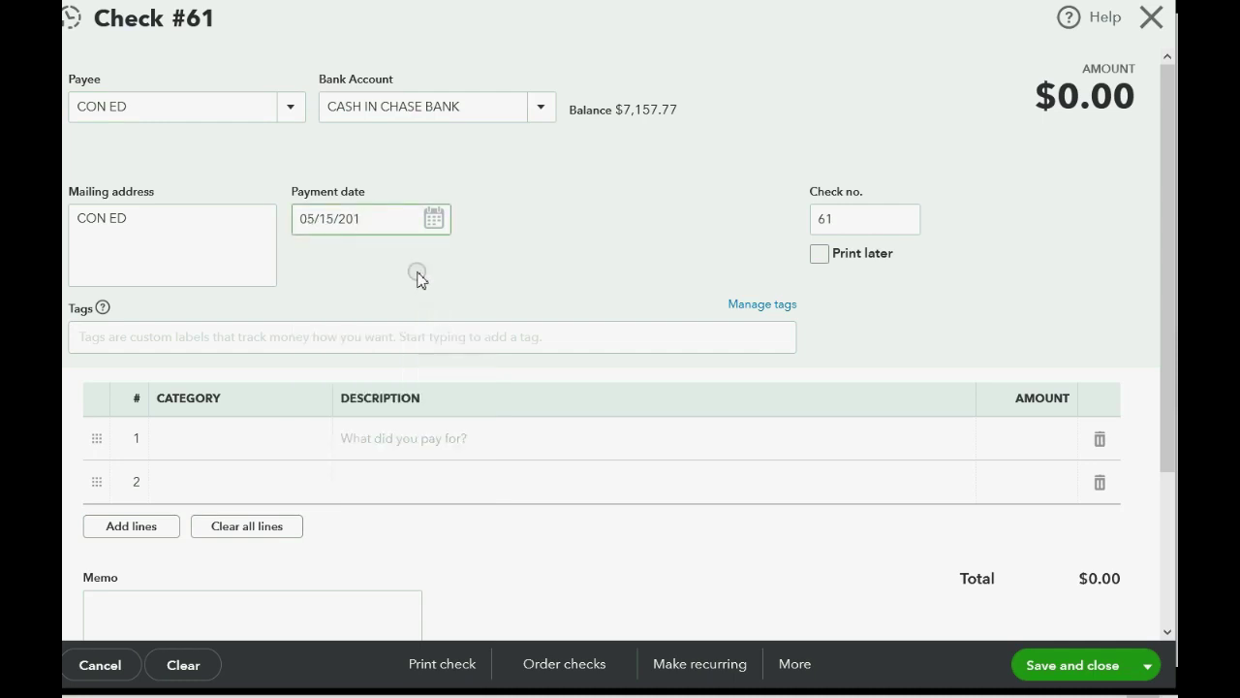
key(Tab)
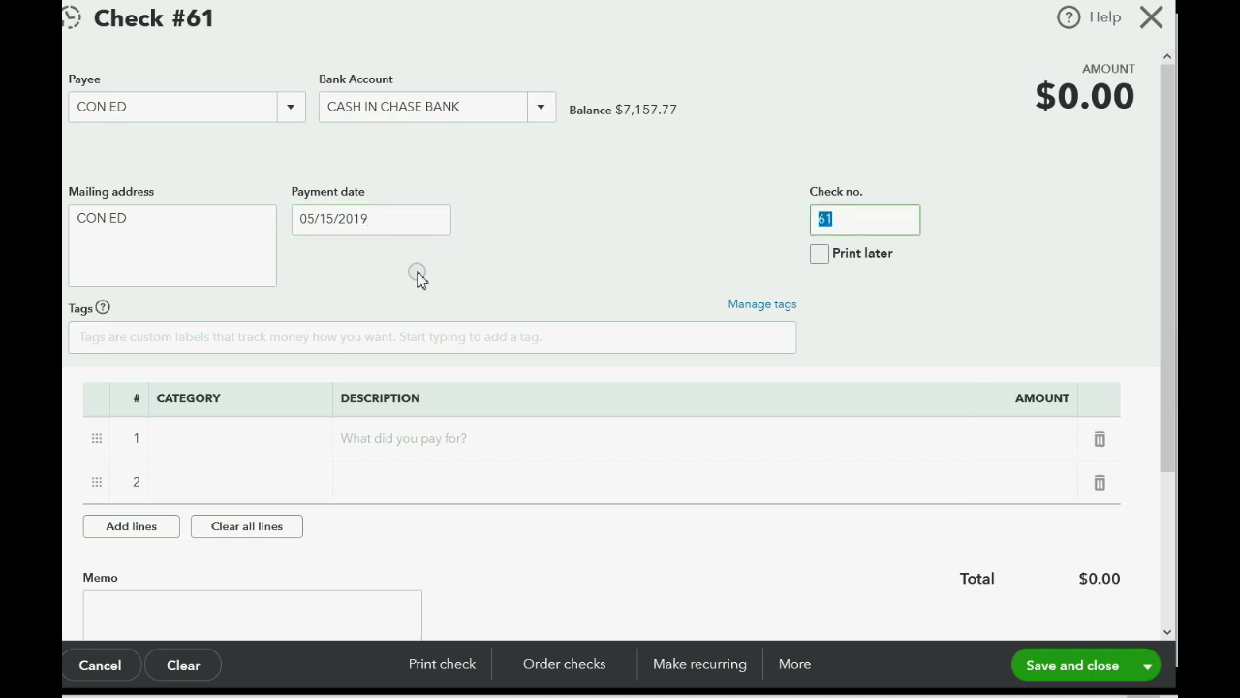
- Assign the Utilities expense category to the check's first line
click(218, 448)
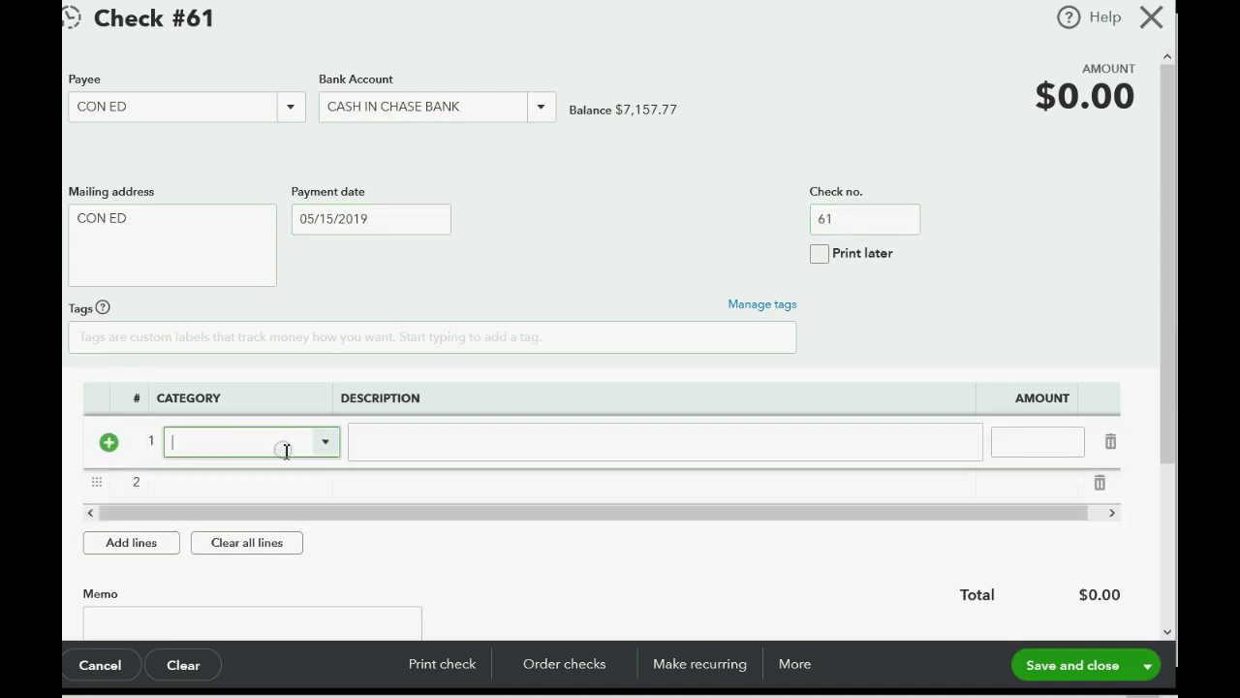
click(324, 451)
scroll(325, 368, down, 2)
scroll(327, 369, down, 6)
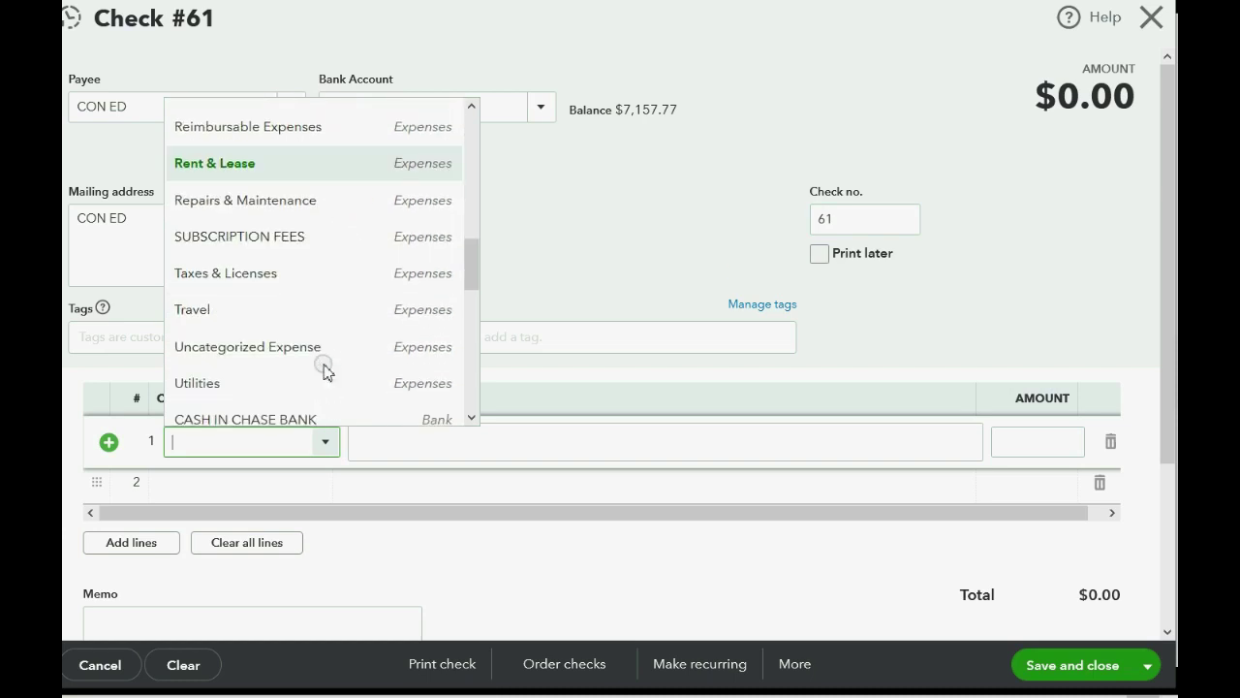
click(250, 299)
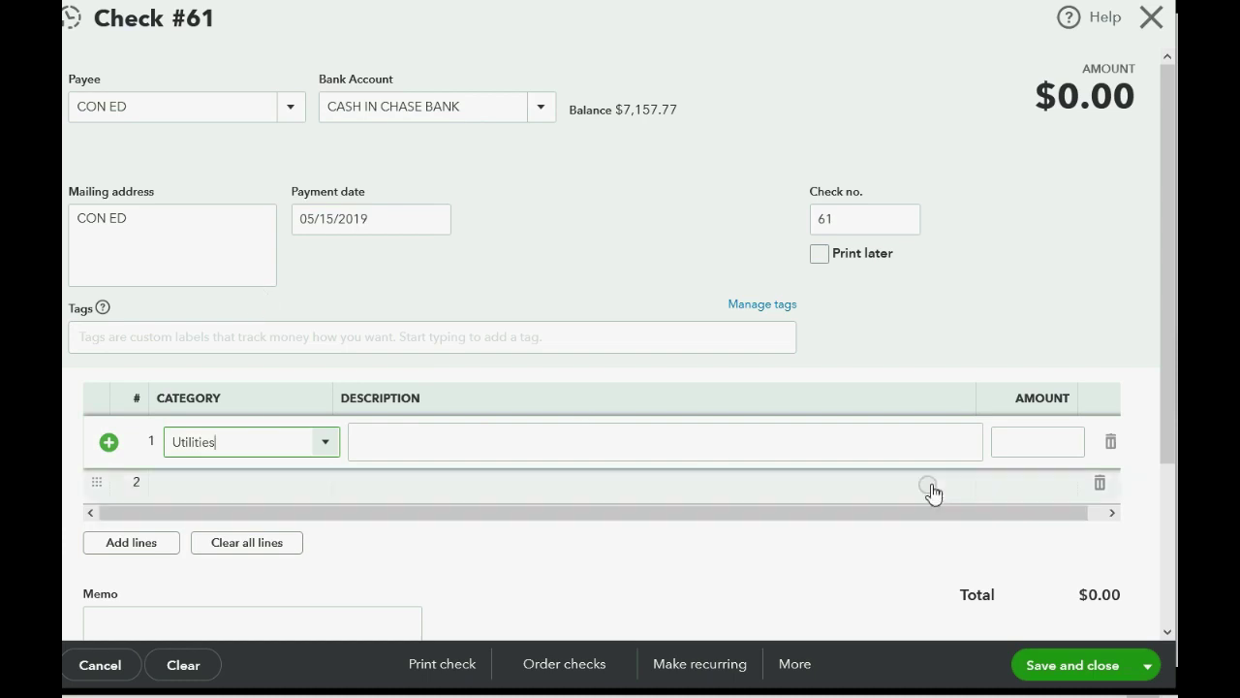
- Enter 1,000.00 as the Utilities line amount, and save and close the check
click(1008, 443)
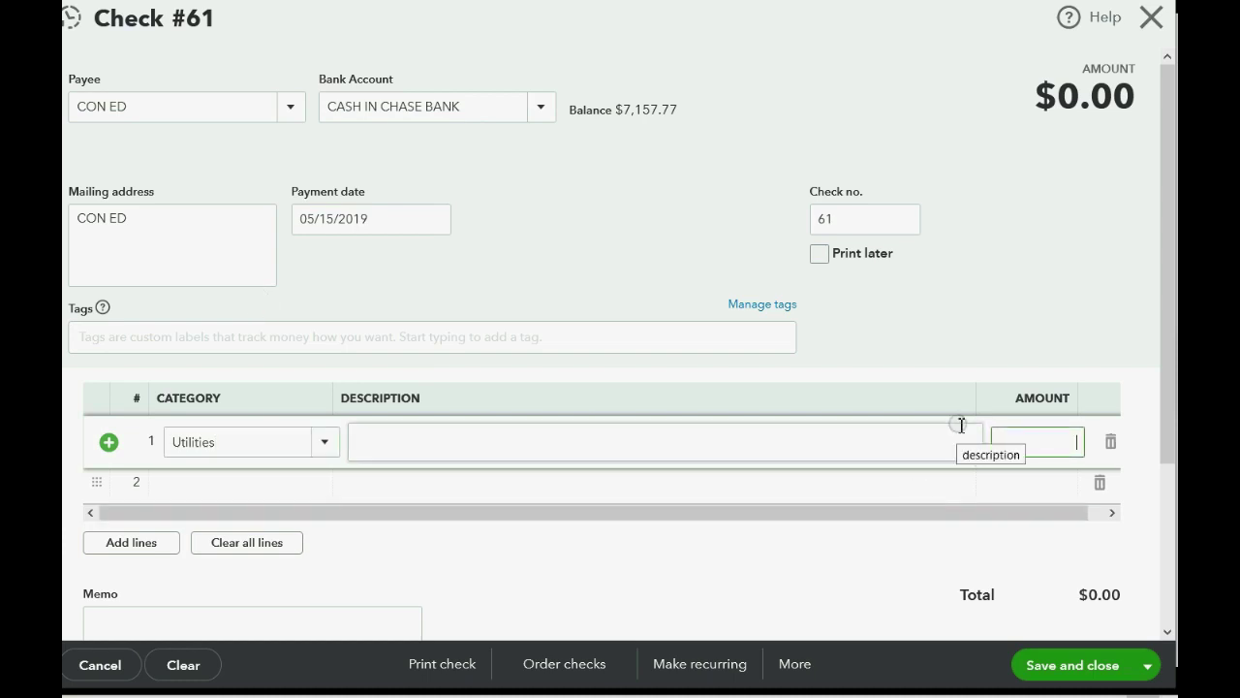
text(100)
scroll(962, 427, down, 1)
key(Tab)
click(1082, 669)
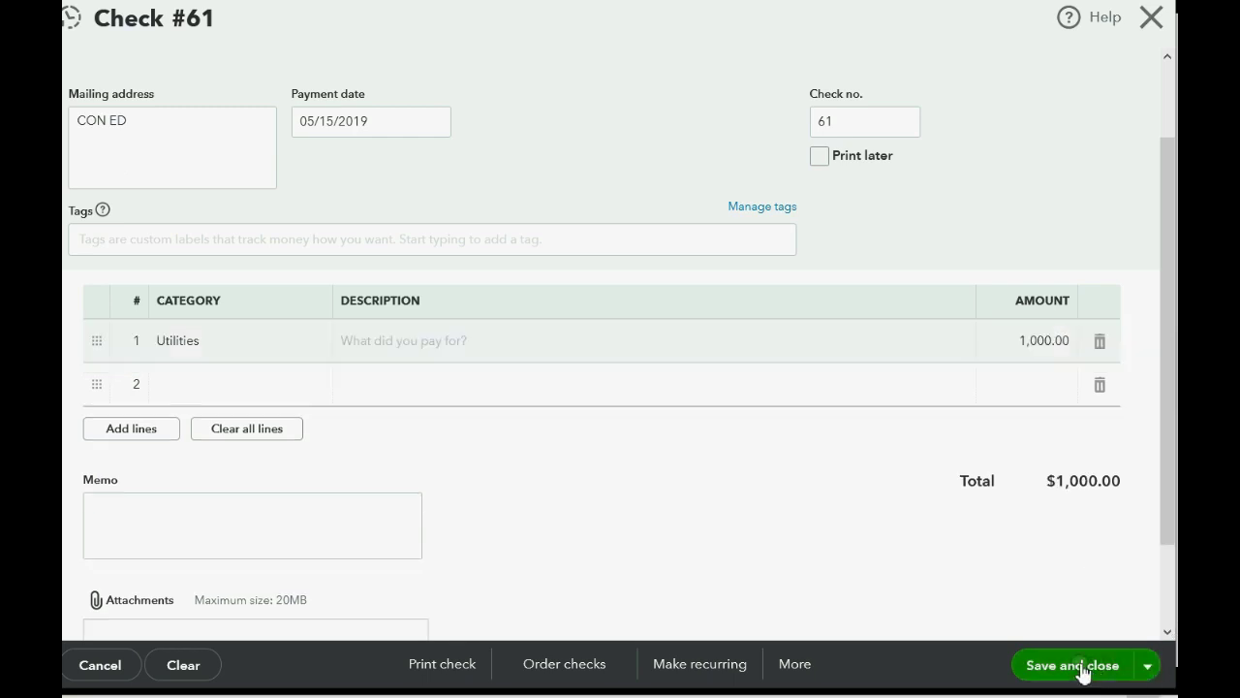
- Examine the CASH IN CHASE BANK and Utilities balances in the refreshed Trial Balance report
scroll(1005, 501, down, 3)
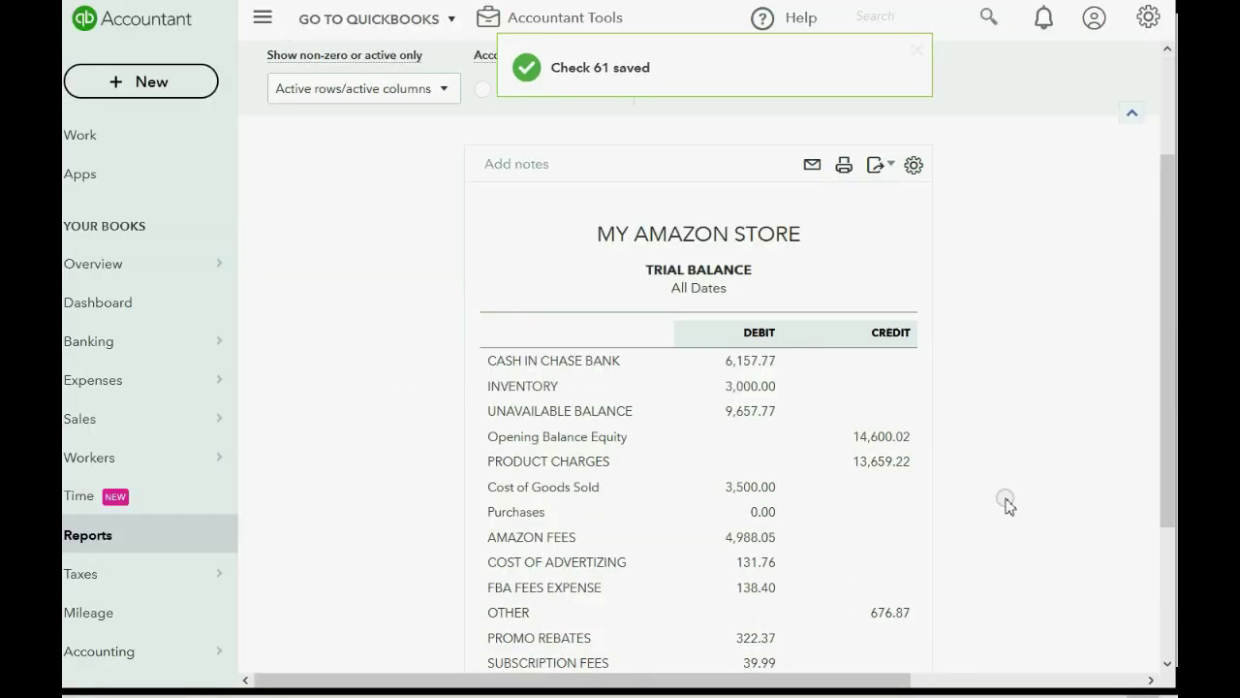
click(740, 222)
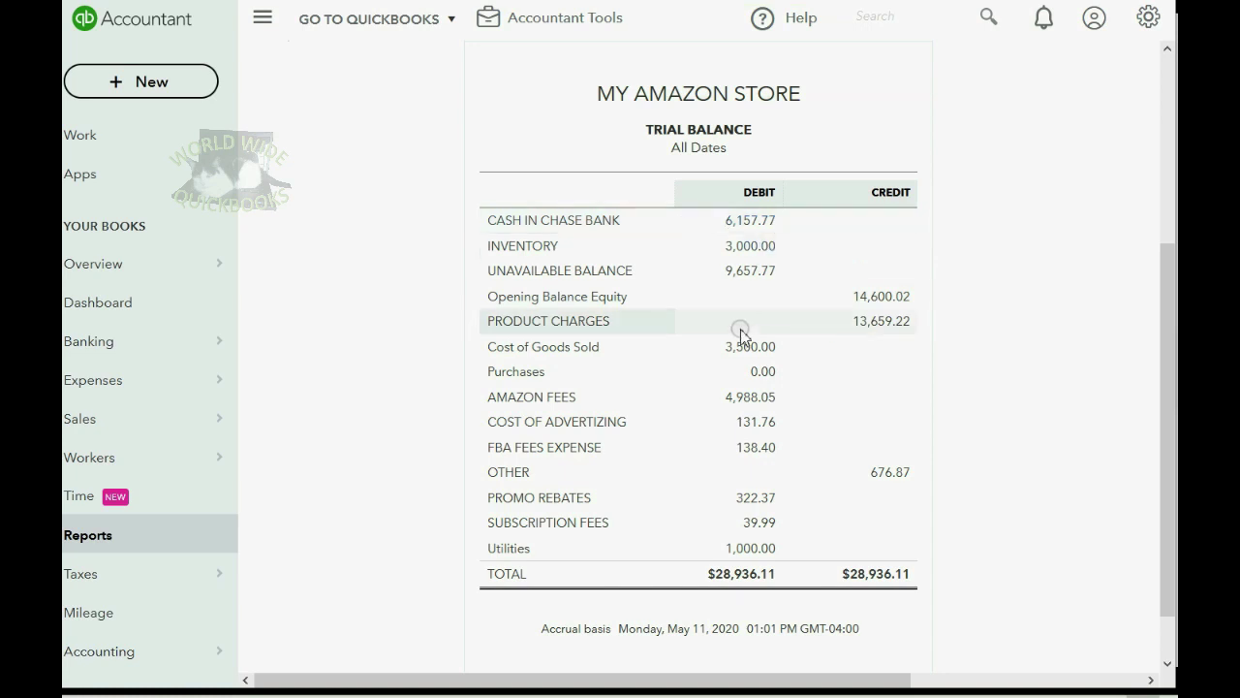
click(746, 550)
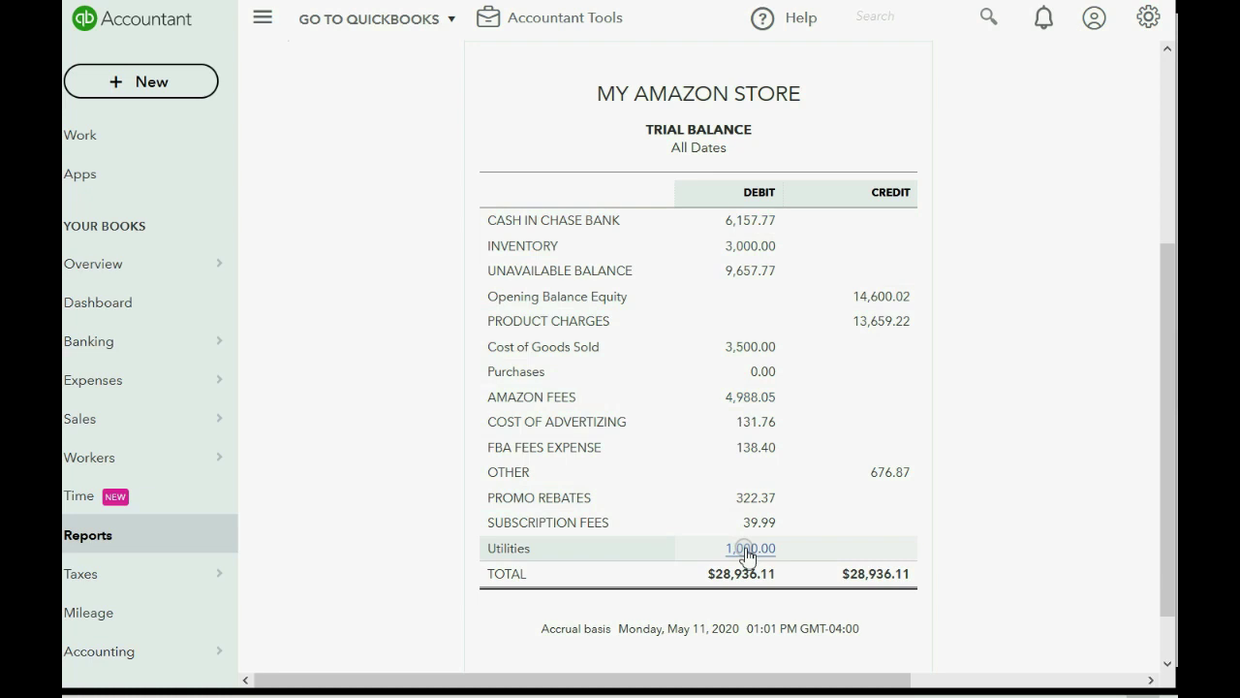
- Open the Profit and Loss custom report and examine the Utilities expense and net income
click(110, 535)
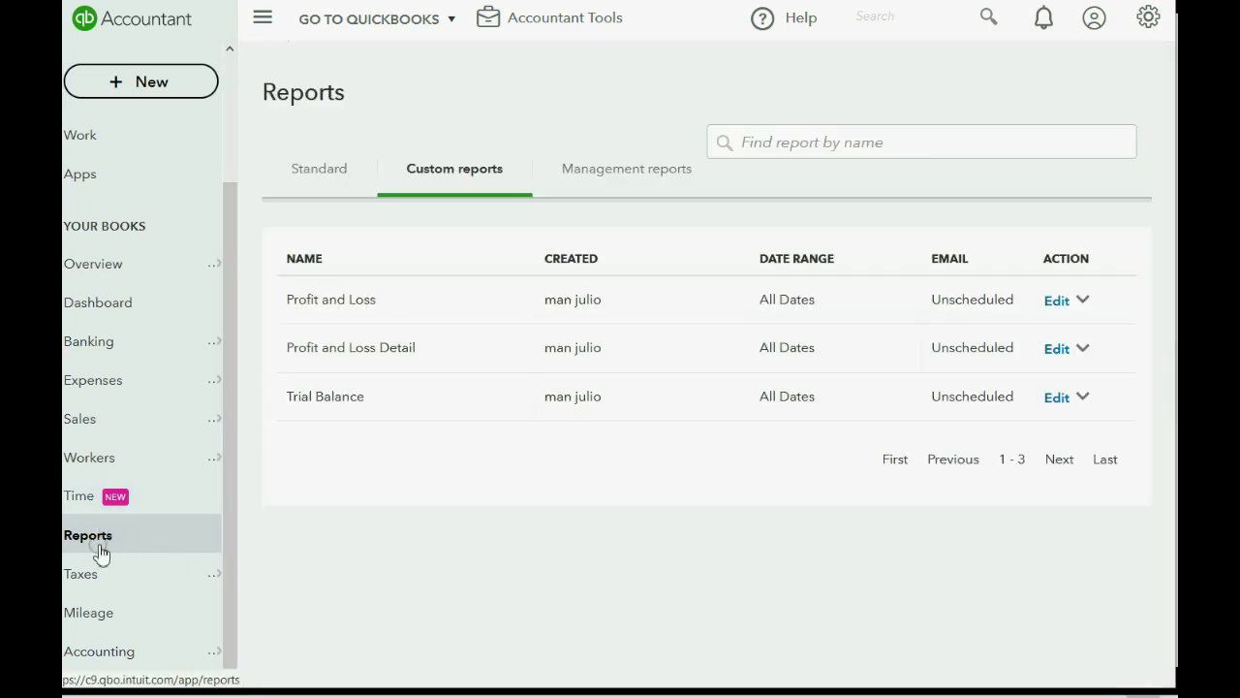
click(350, 301)
scroll(493, 316, down, 8)
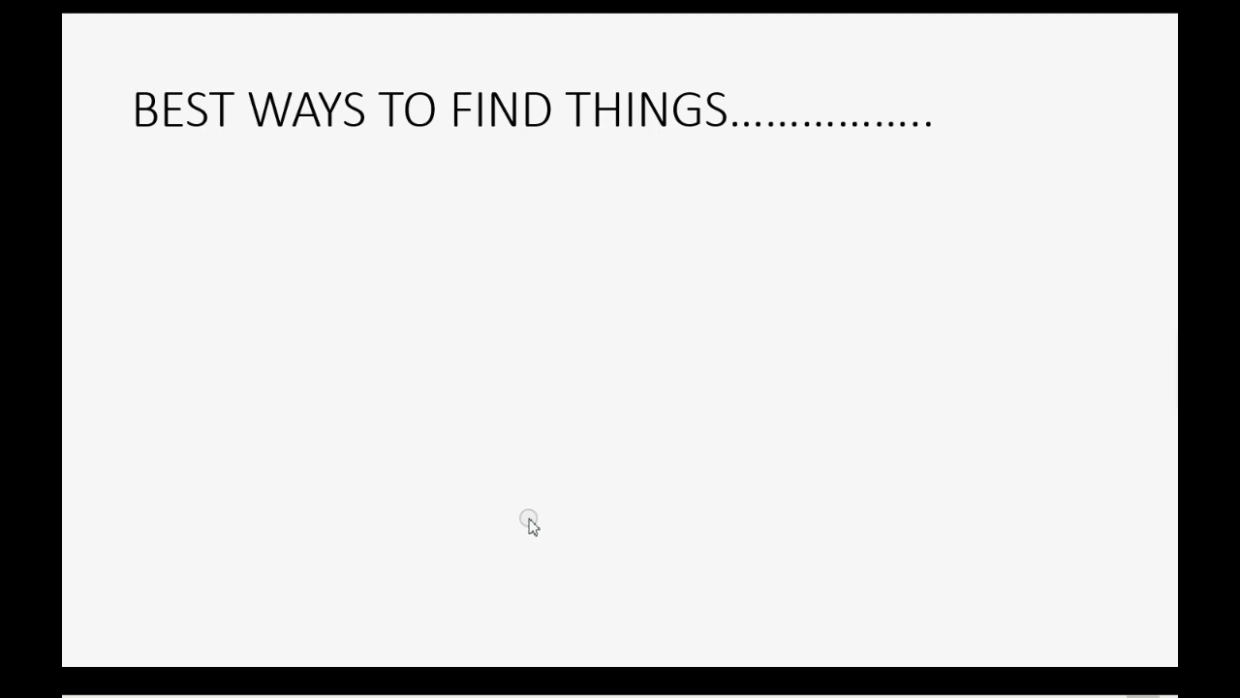
click(531, 524)
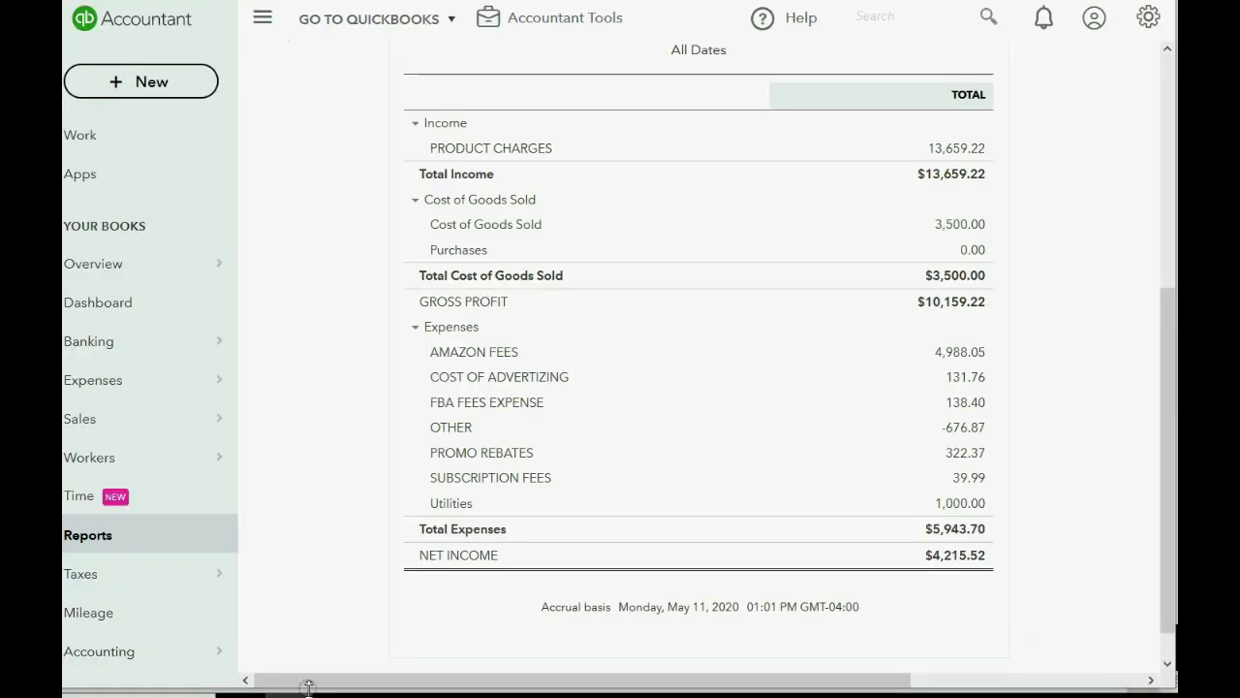
scroll(378, 581, up, 1)
scroll(377, 582, up, 1)
scroll(377, 582, down, 2)
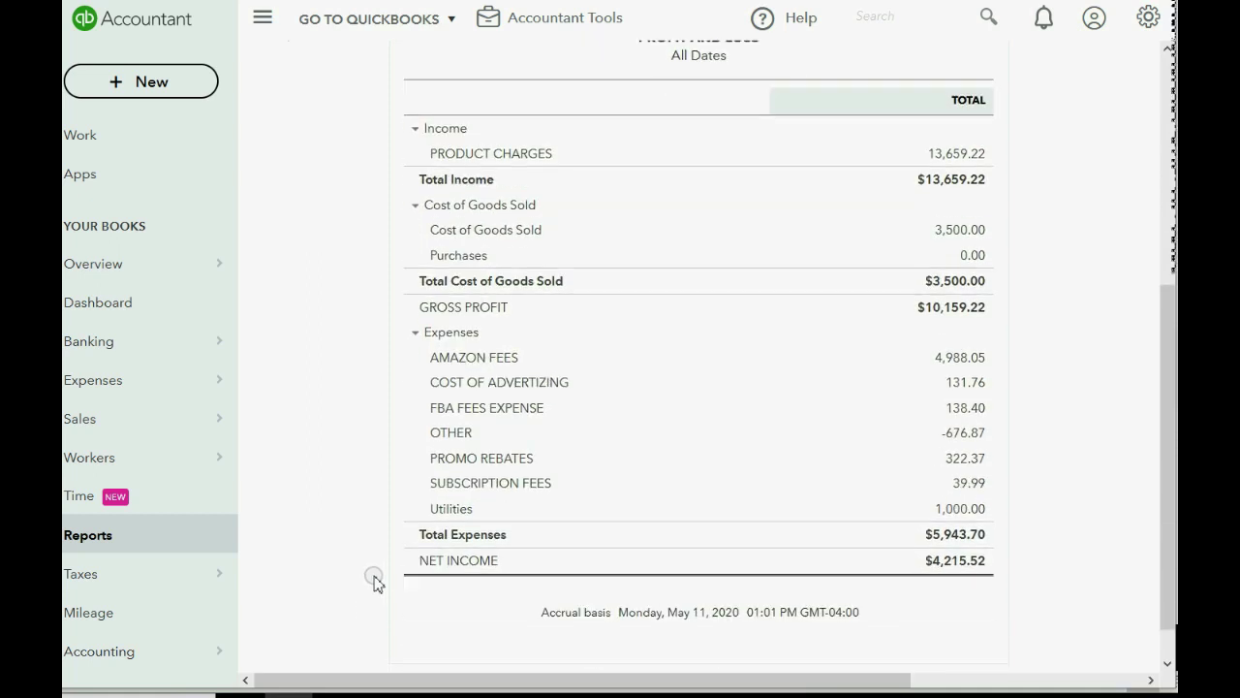
- From the Trial Balance custom report, drill into the CASH IN CHASE BANK balance to review its transaction amounts and splits
click(126, 537)
click(351, 405)
scroll(459, 397, down, 3)
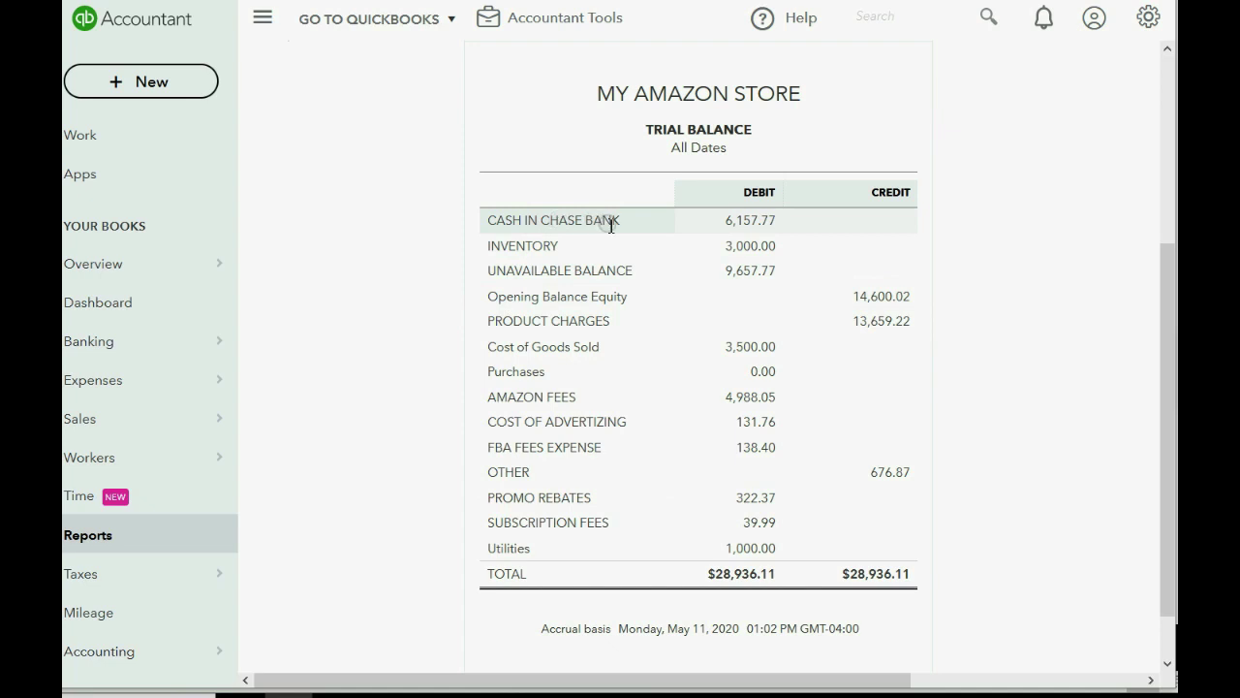
click(744, 224)
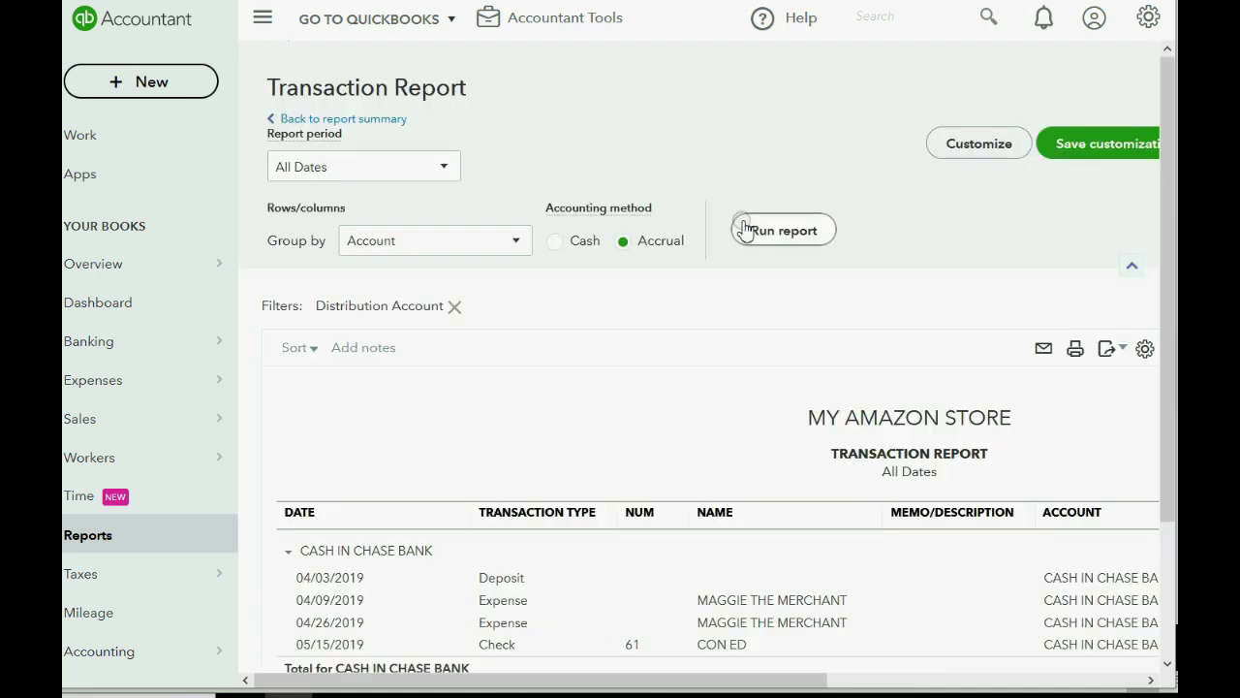
scroll(742, 230, down, 2)
drag(539, 679, 831, 681)
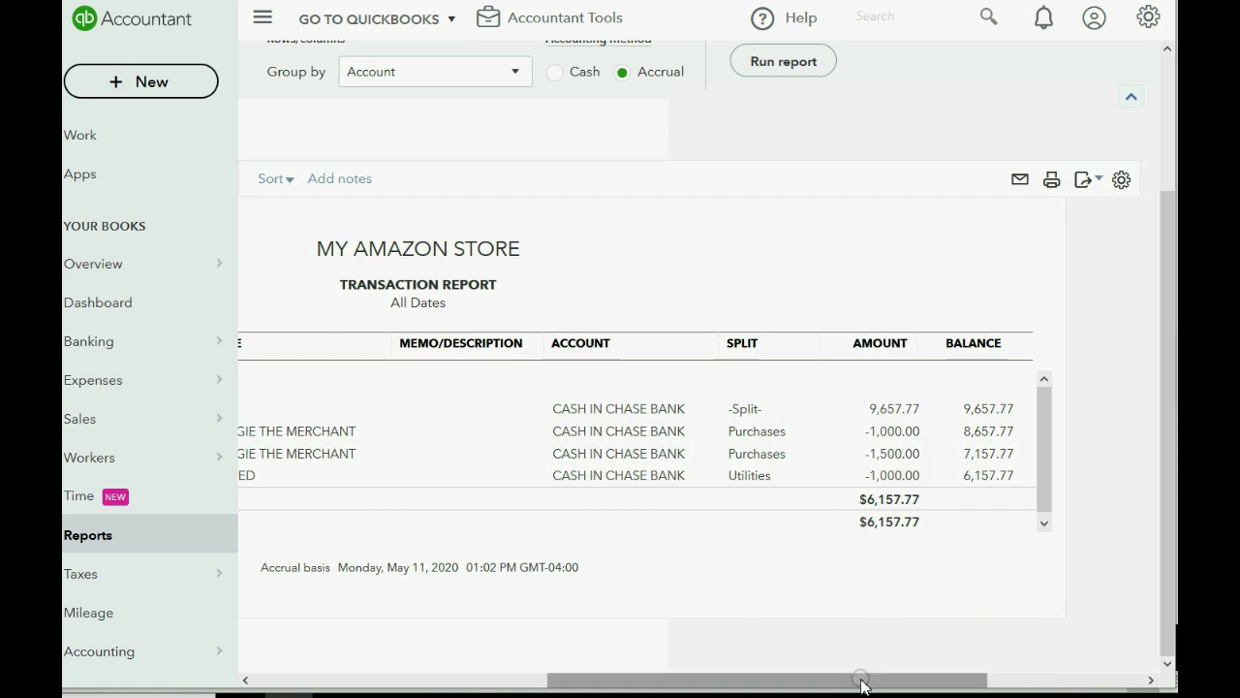
drag(858, 684, 884, 669)
click(576, 602)
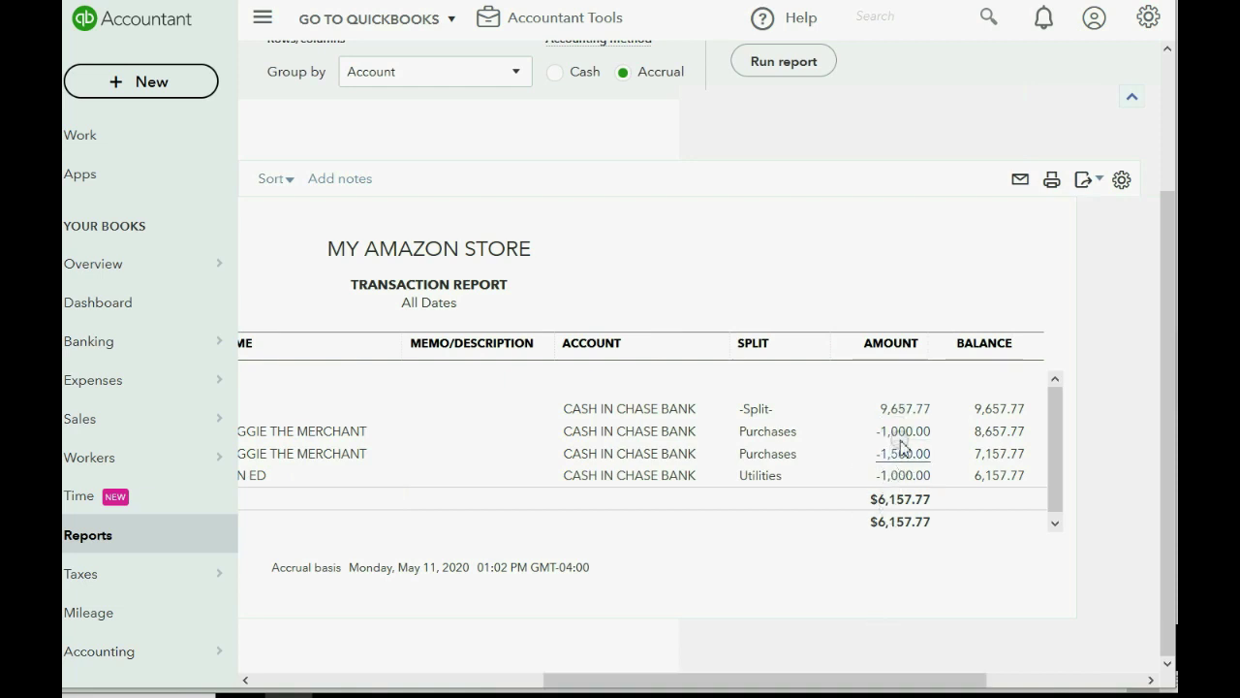
- Review the CON ED check's row across the CASH IN CHASE BANK transaction report, and open the check
drag(844, 674, 535, 688)
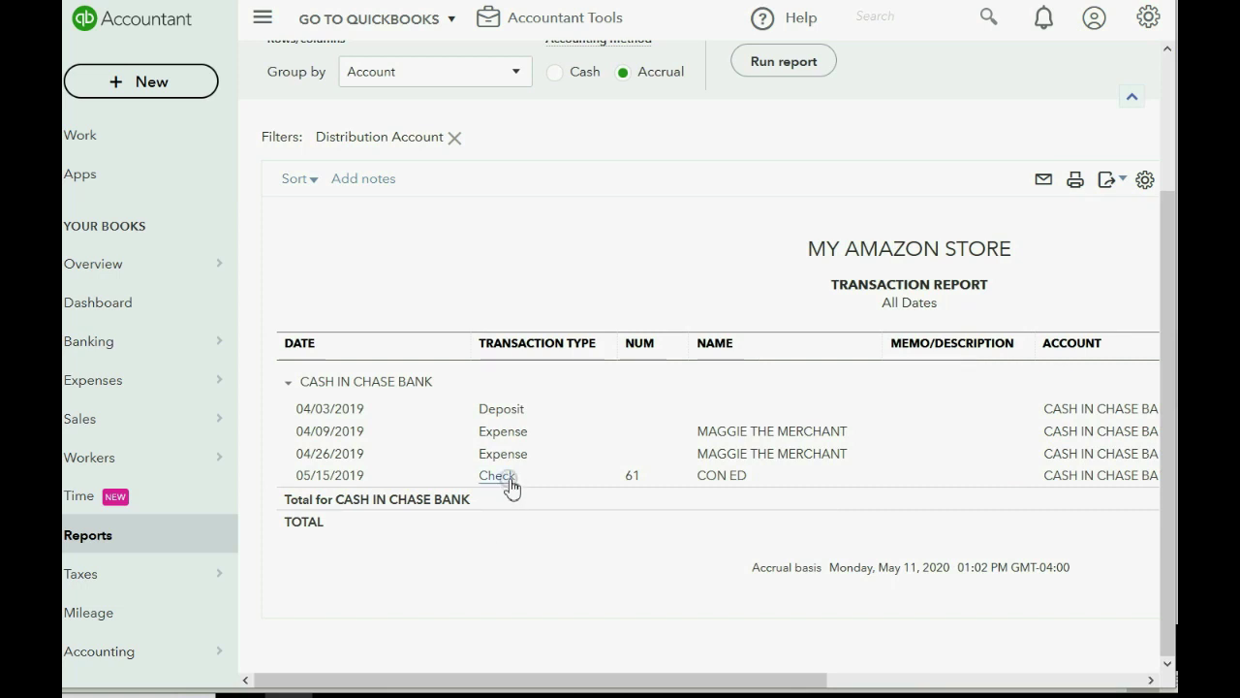
drag(556, 684, 845, 681)
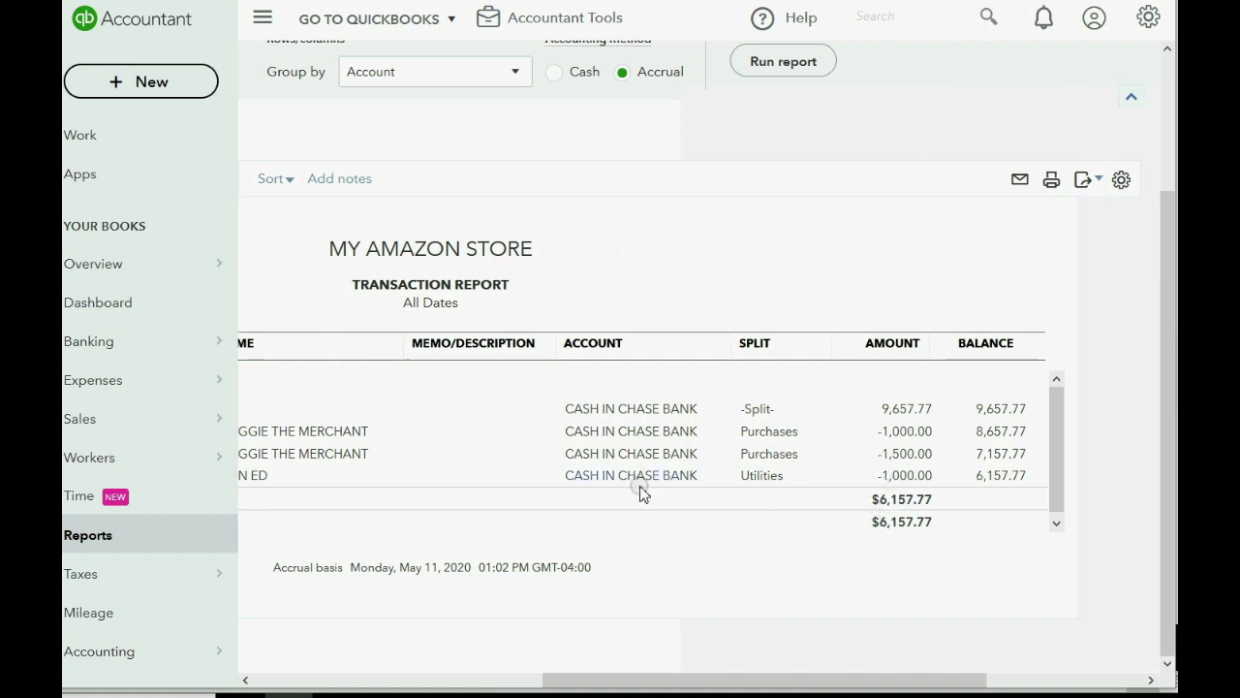
drag(649, 675, 687, 526)
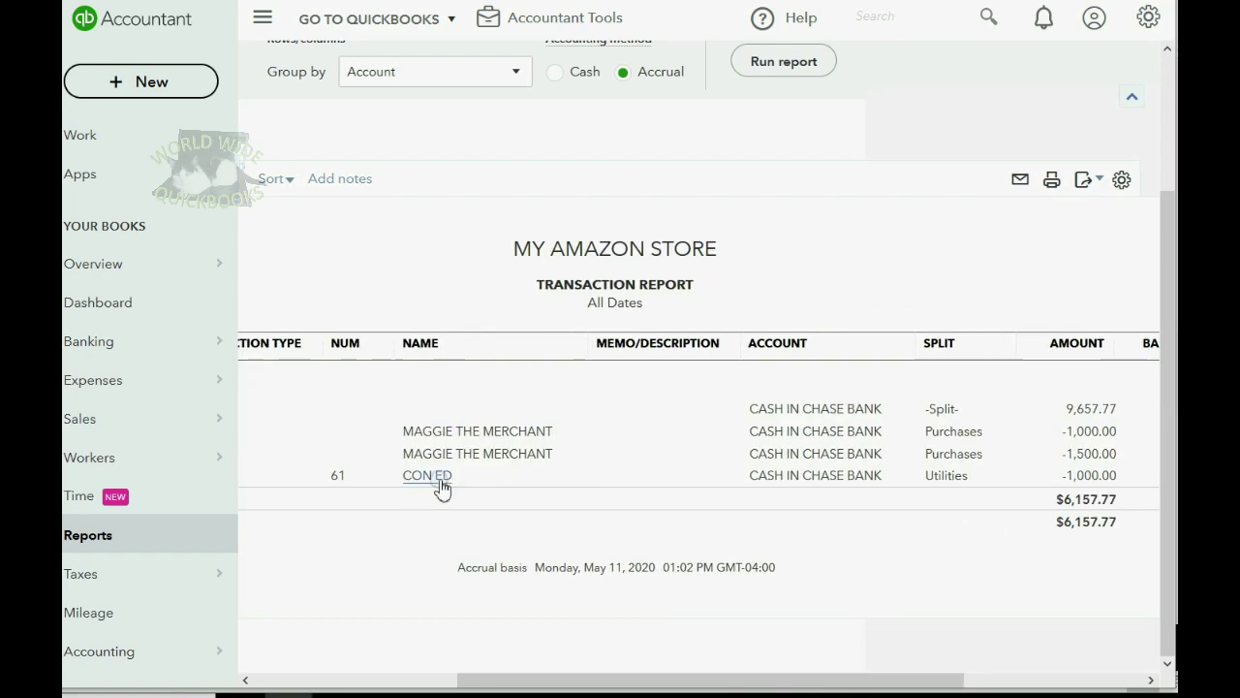
click(755, 479)
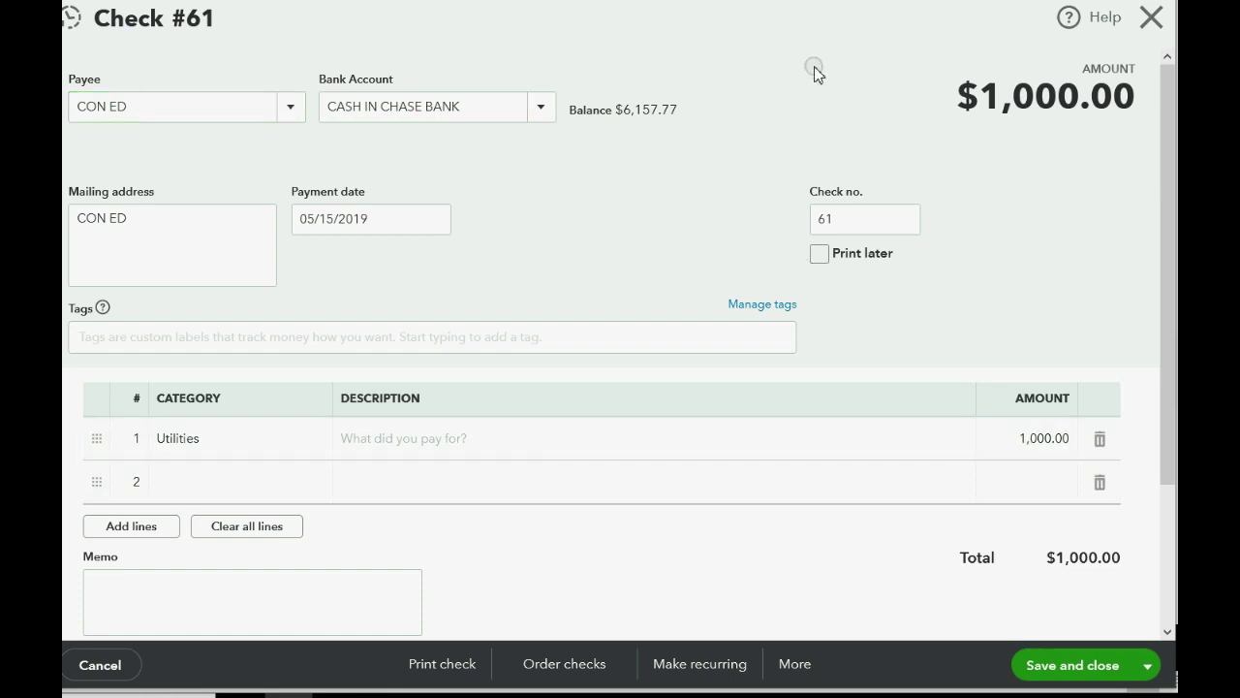
- Review the check's line amount, check number and expense category, and close the check
click(1035, 440)
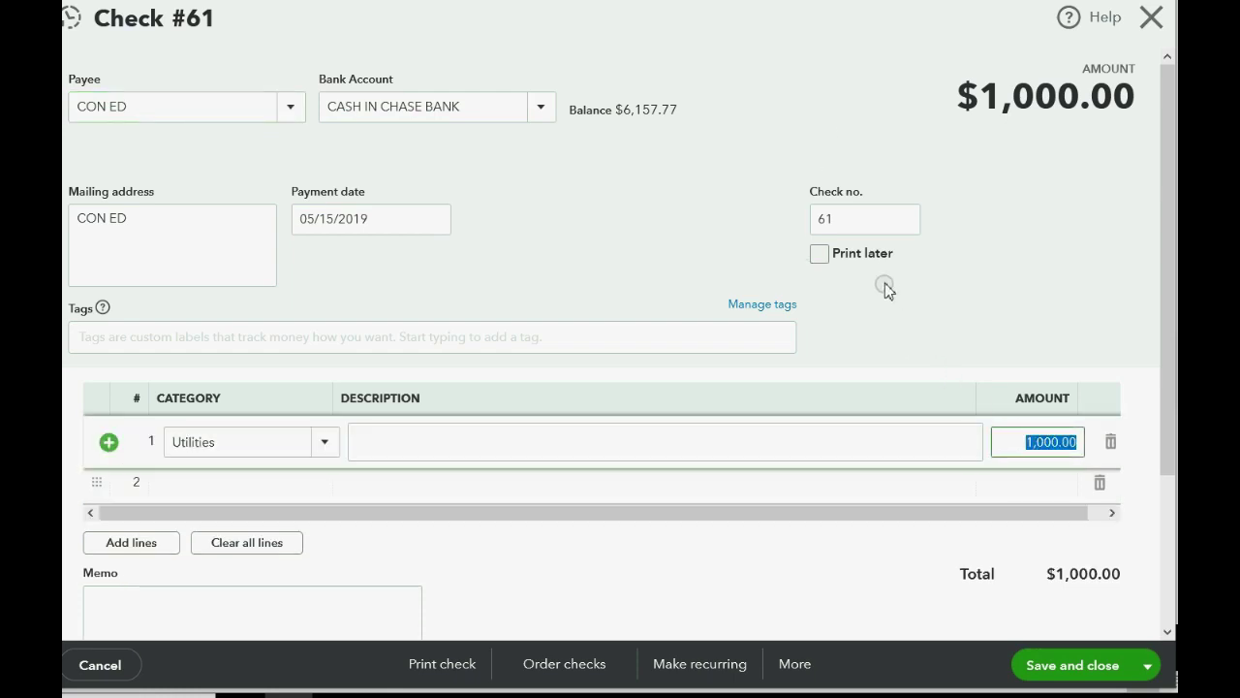
click(866, 219)
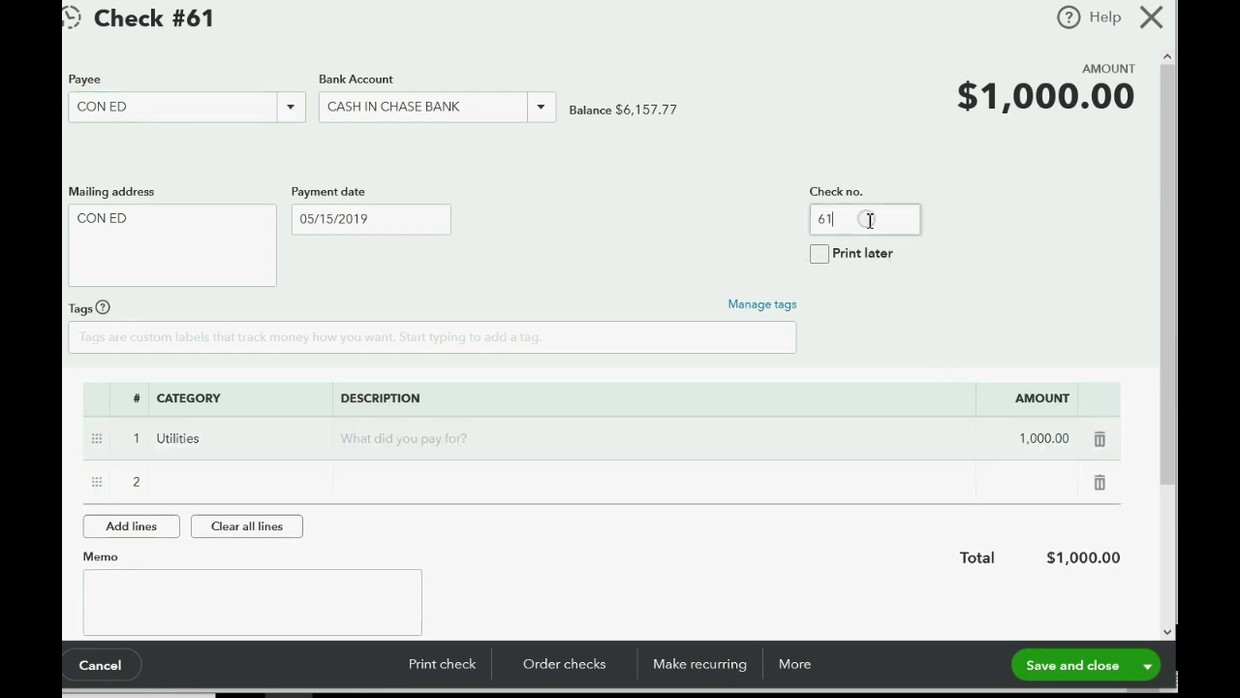
click(248, 424)
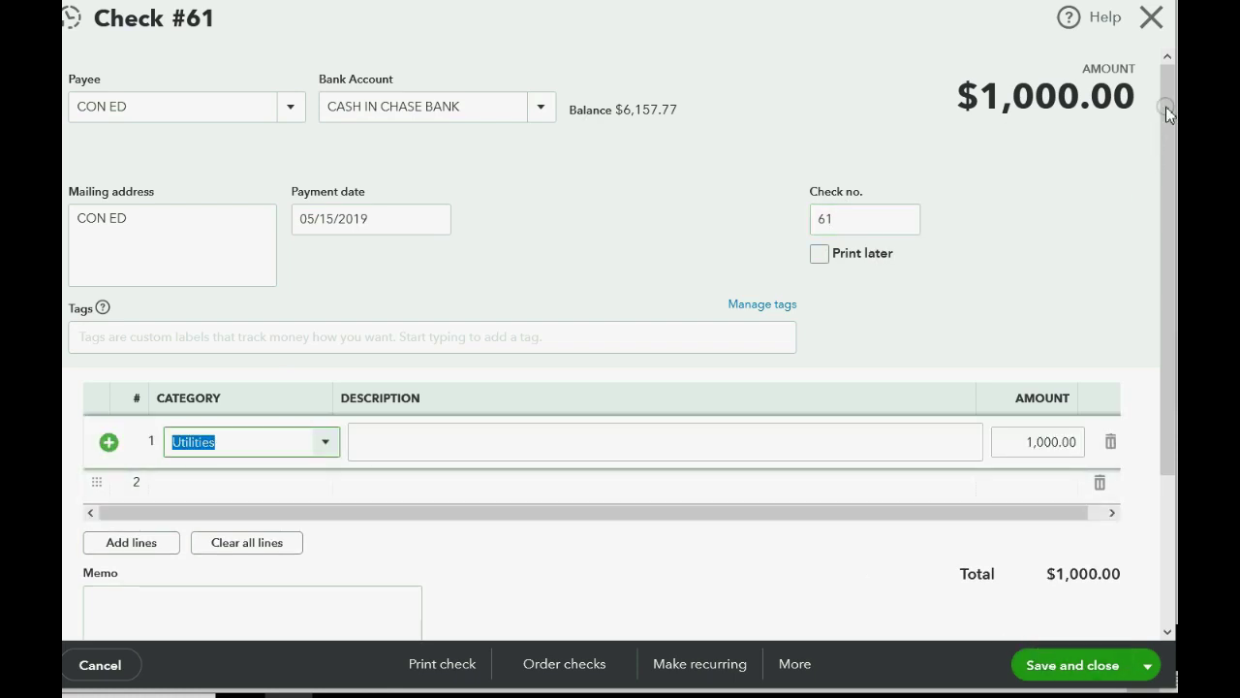
click(1150, 18)
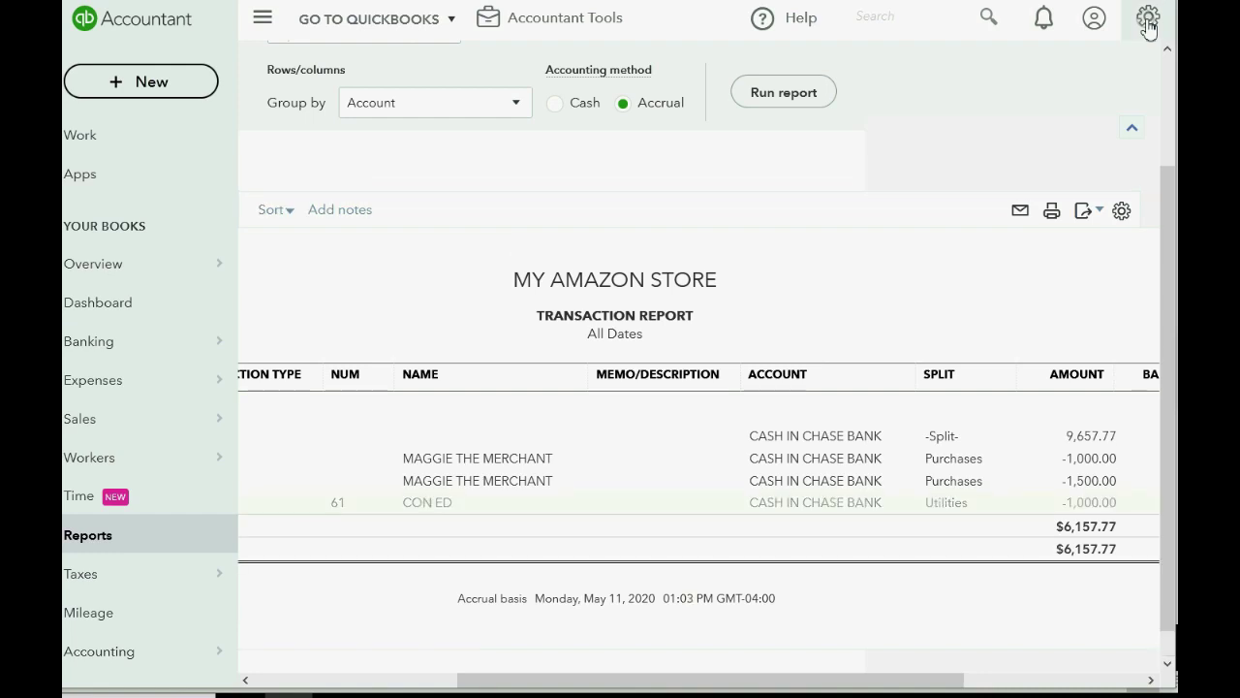
- Return to the custom reports list and open the Trial Balance report
click(105, 536)
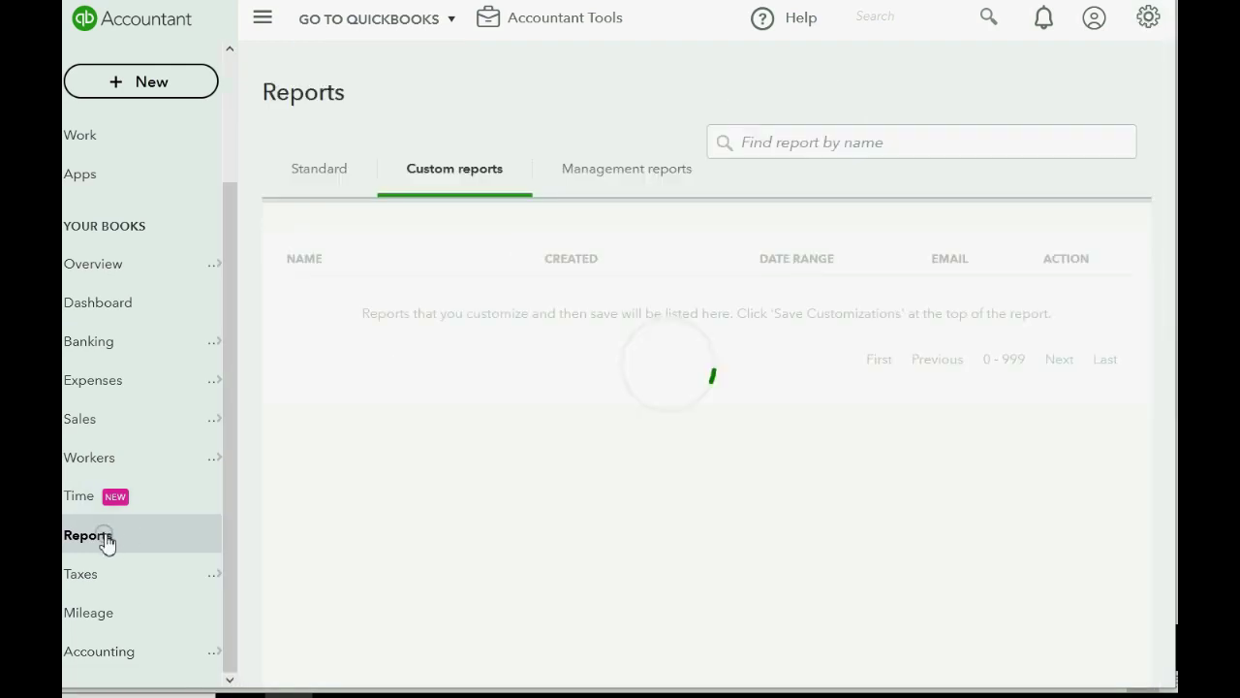
click(345, 398)
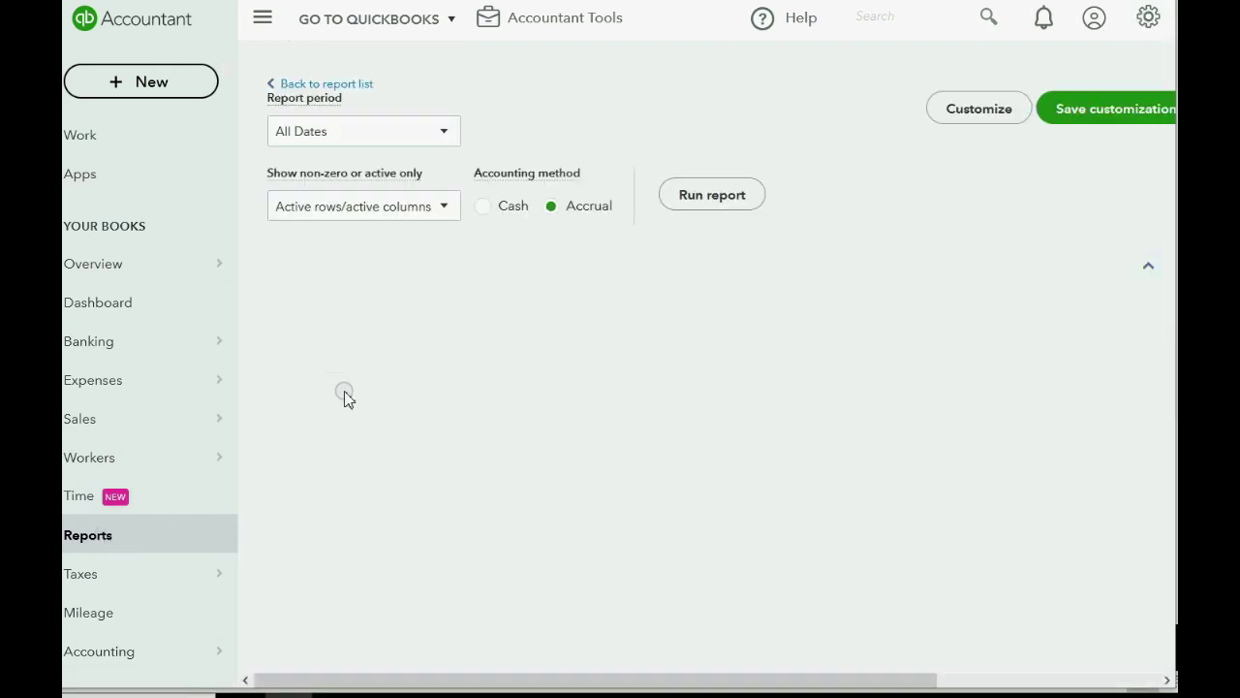
key(alt+Tab)
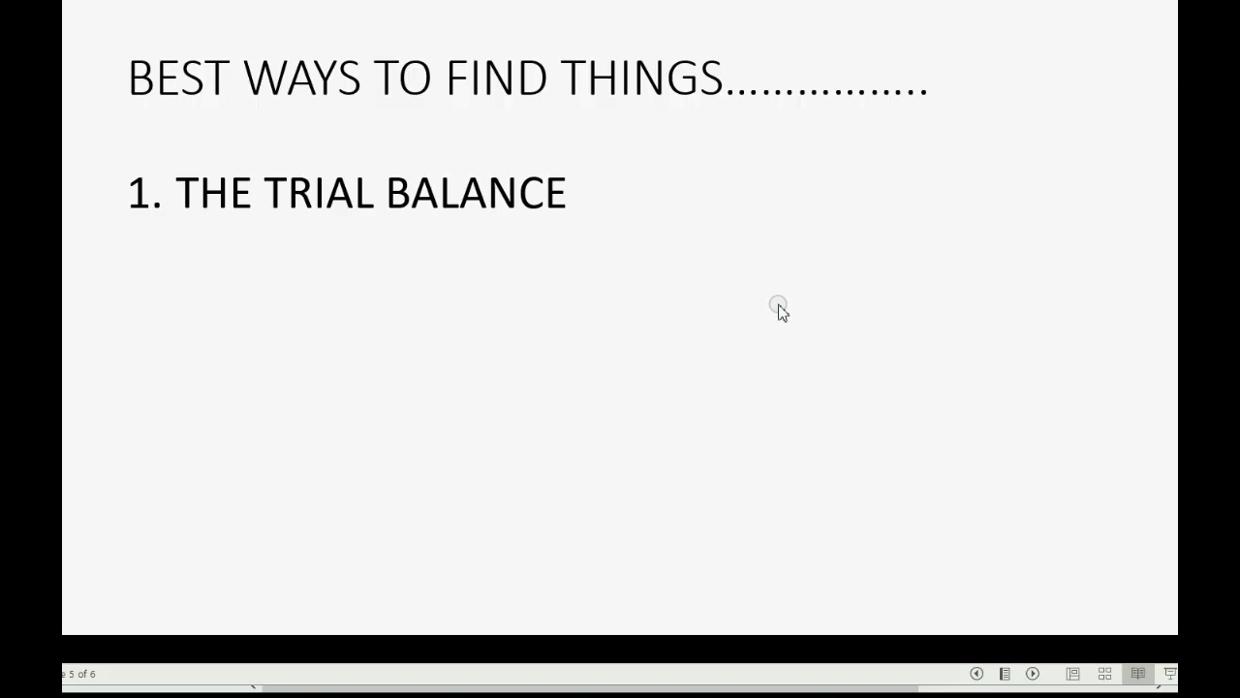
click(781, 310)
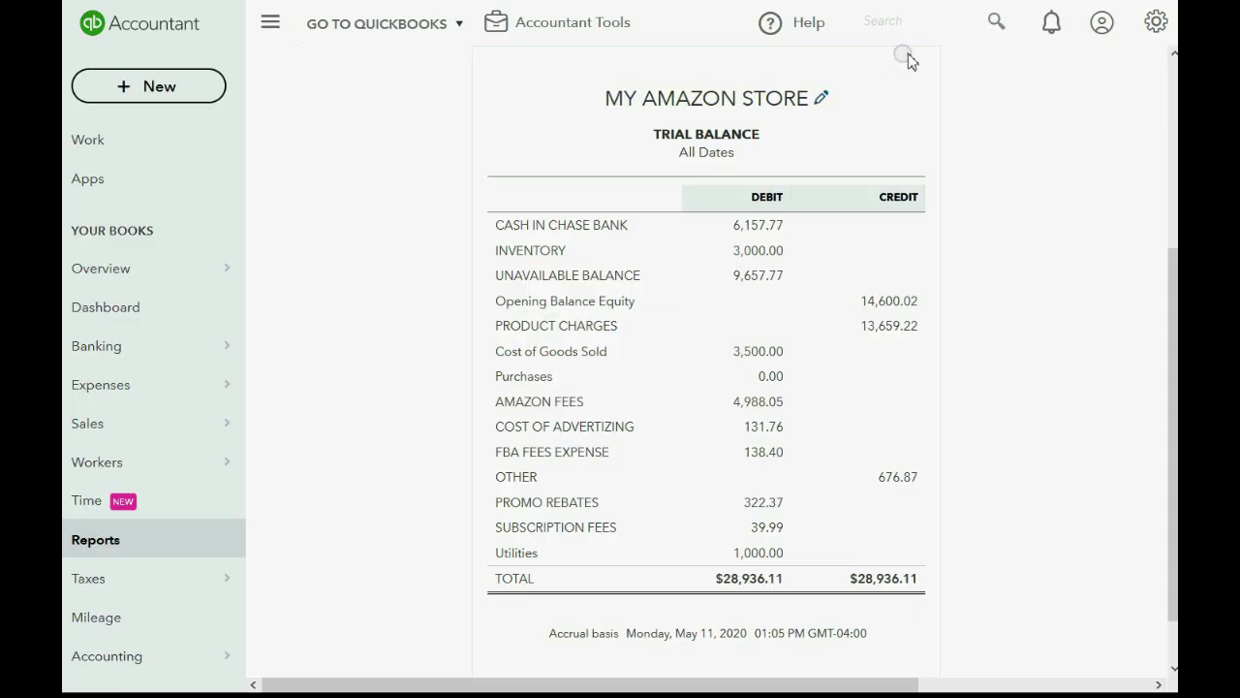
- Open the advanced transaction search and set the transaction type to Checks
click(995, 28)
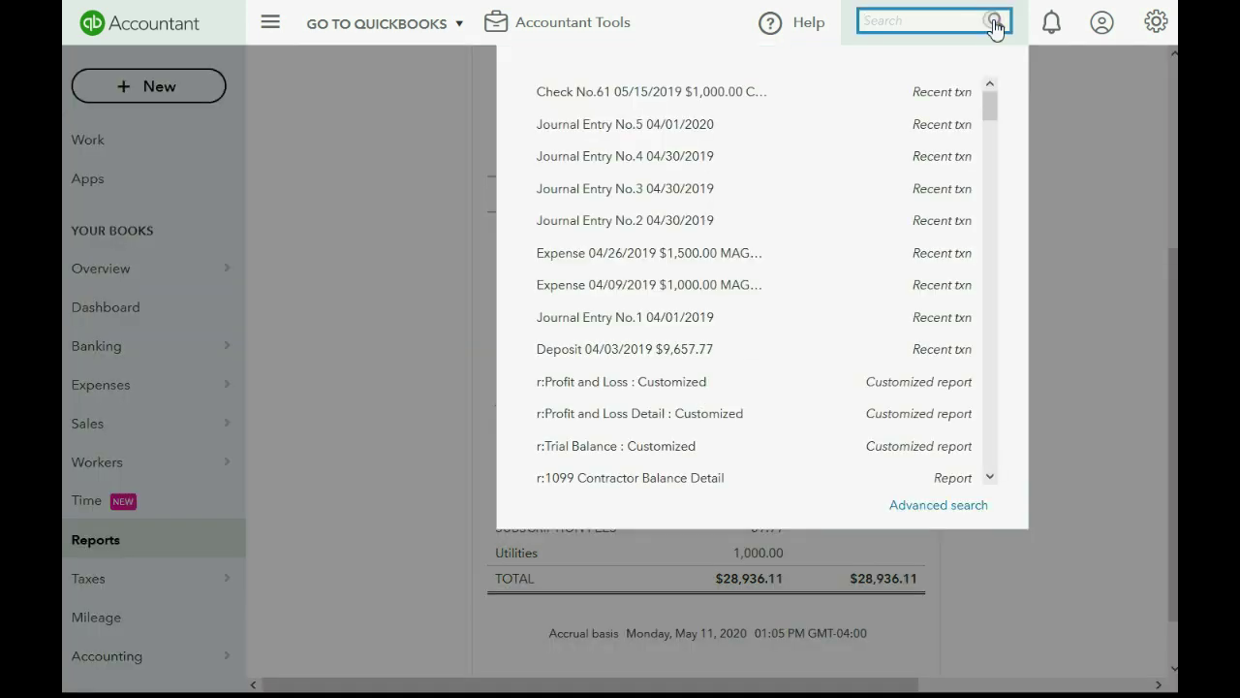
click(926, 506)
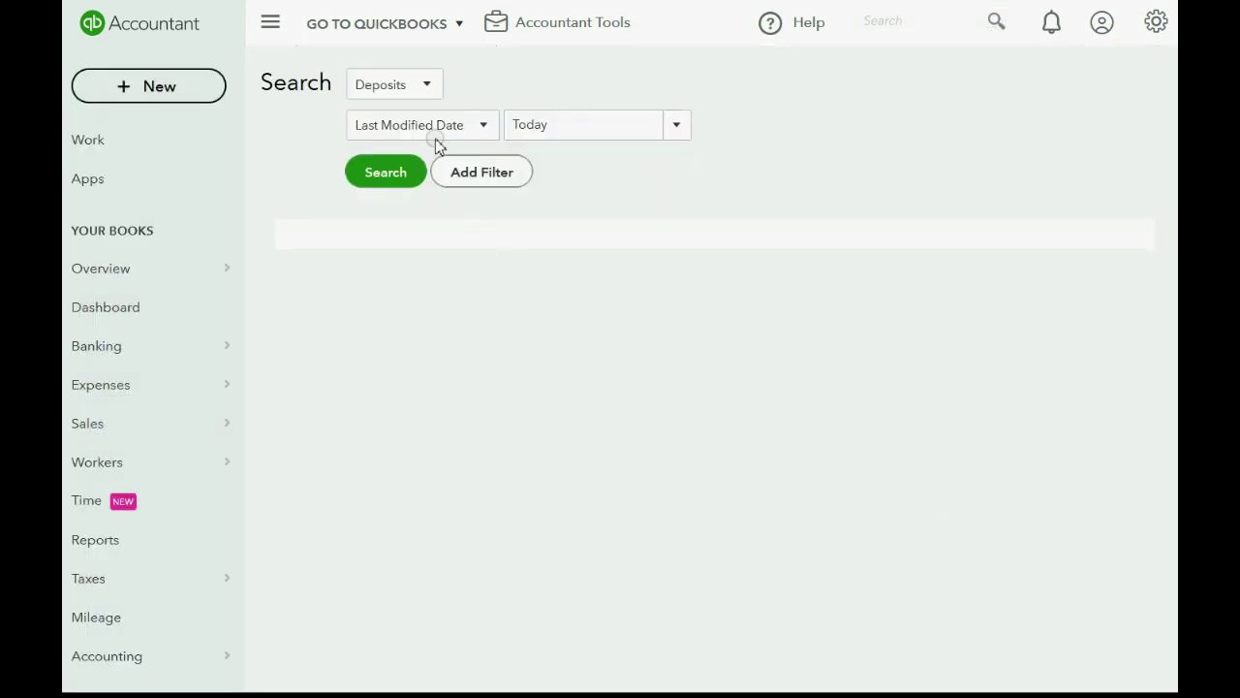
click(433, 89)
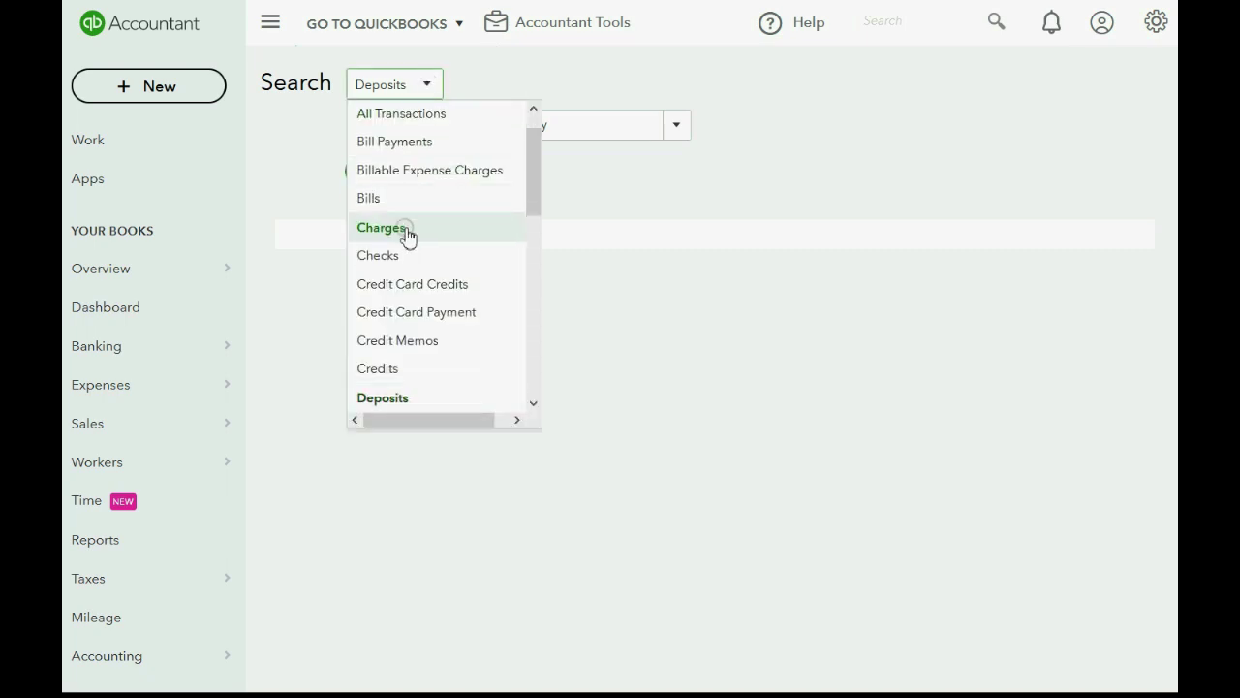
click(408, 254)
click(412, 124)
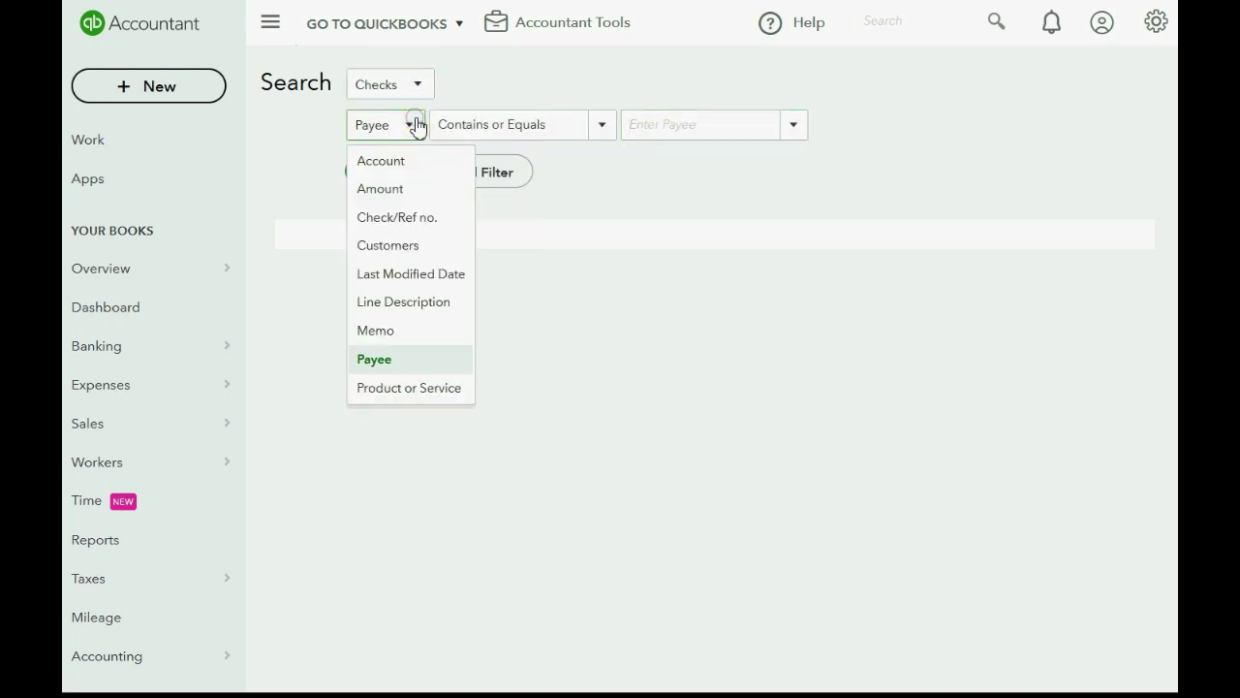
click(406, 126)
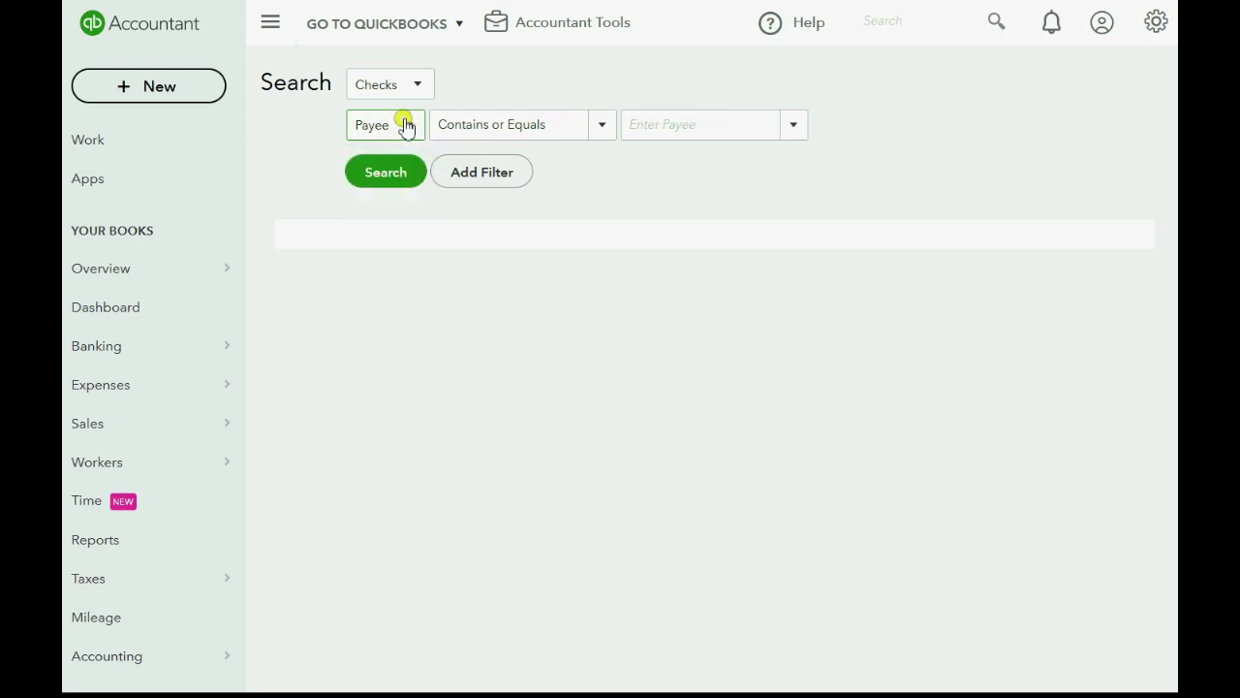
click(598, 126)
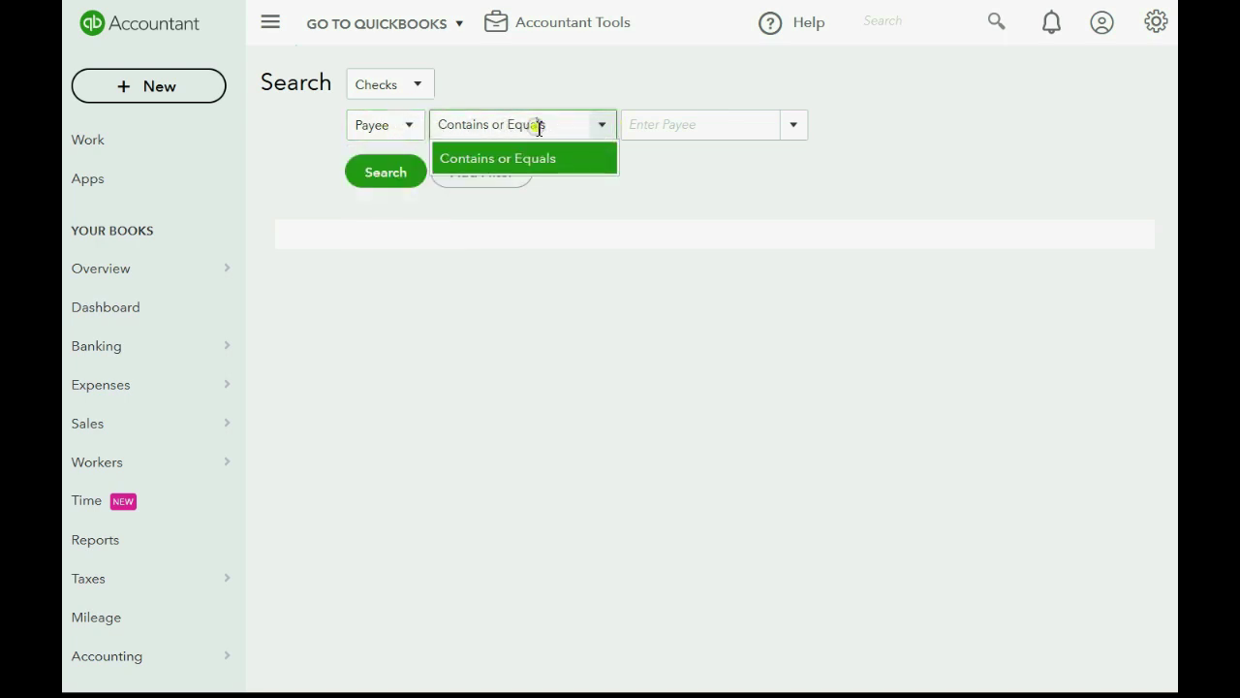
click(631, 125)
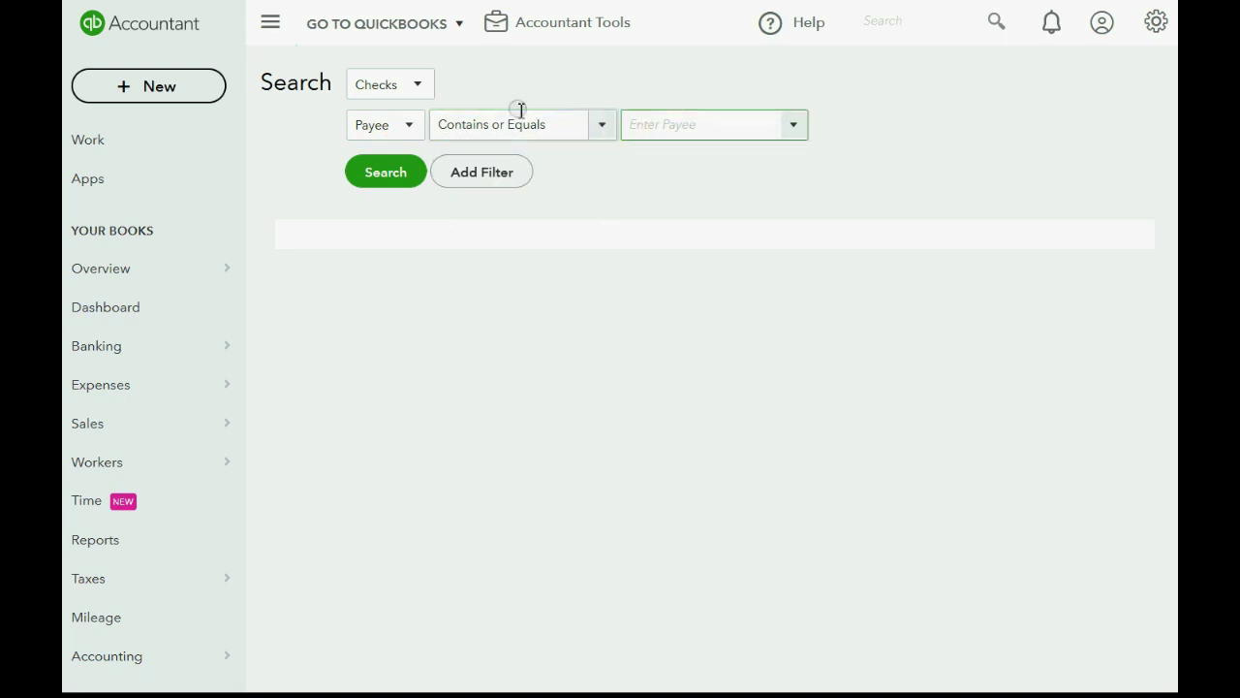
- Search the Checks transactions for those whose Payee contains or equals CON ED
click(418, 87)
click(403, 251)
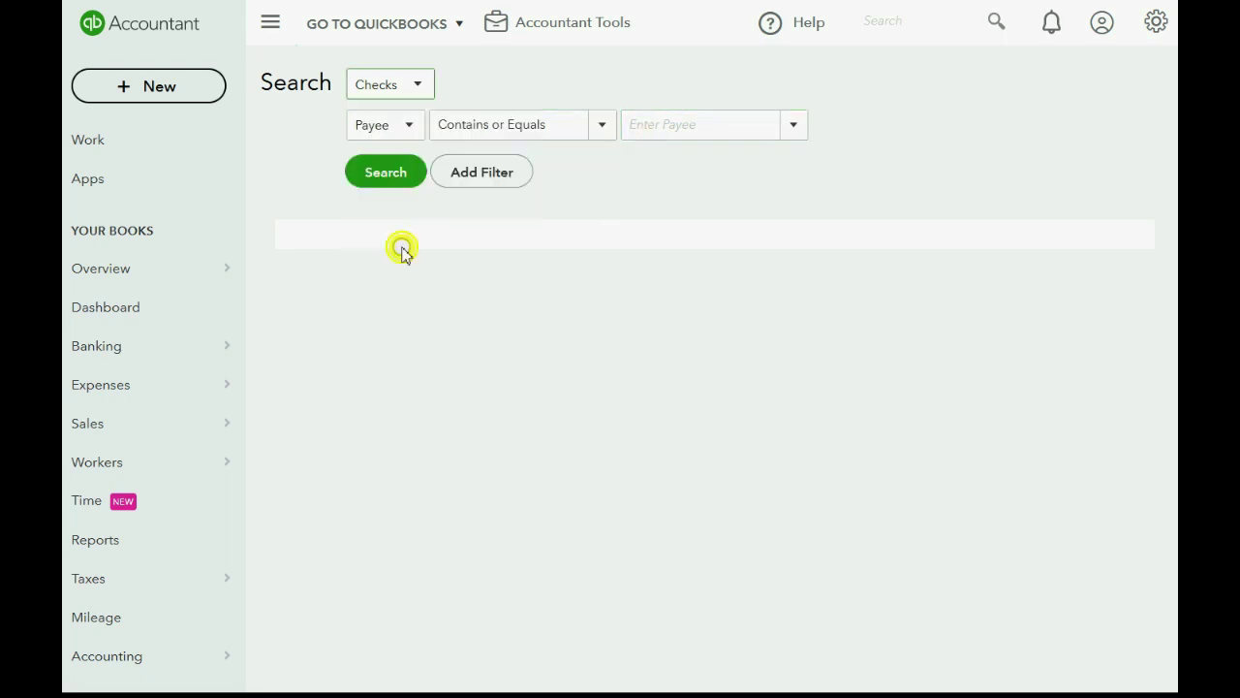
click(411, 126)
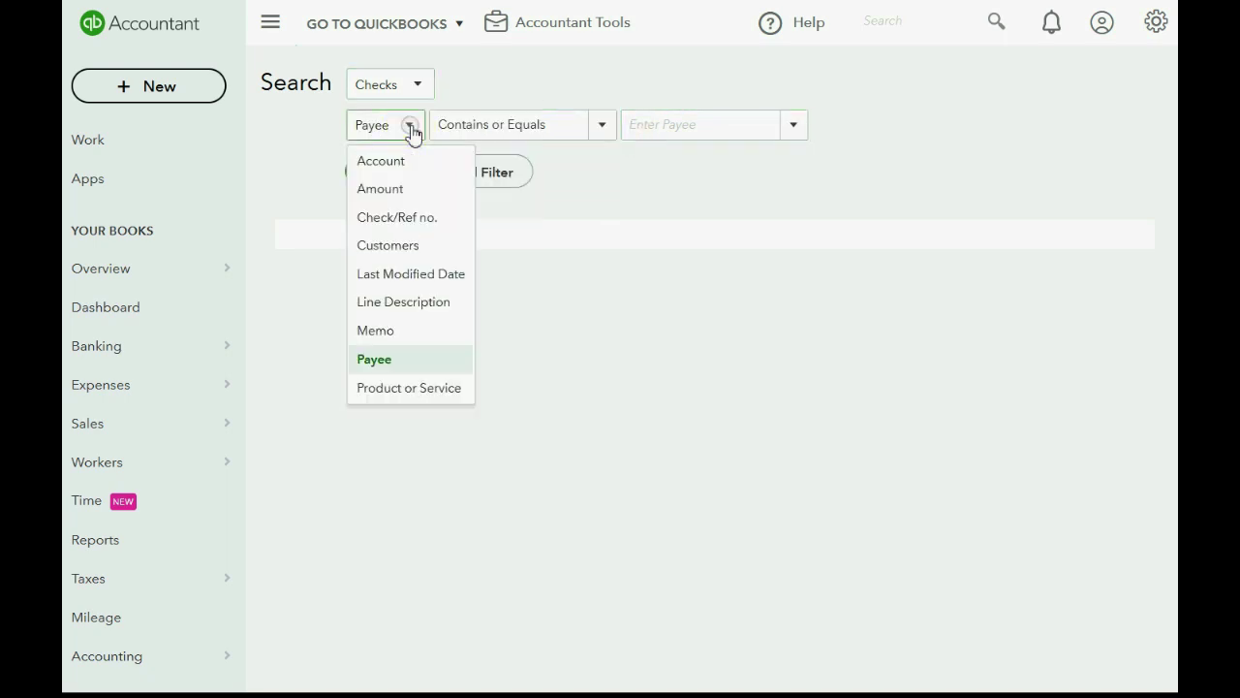
click(388, 360)
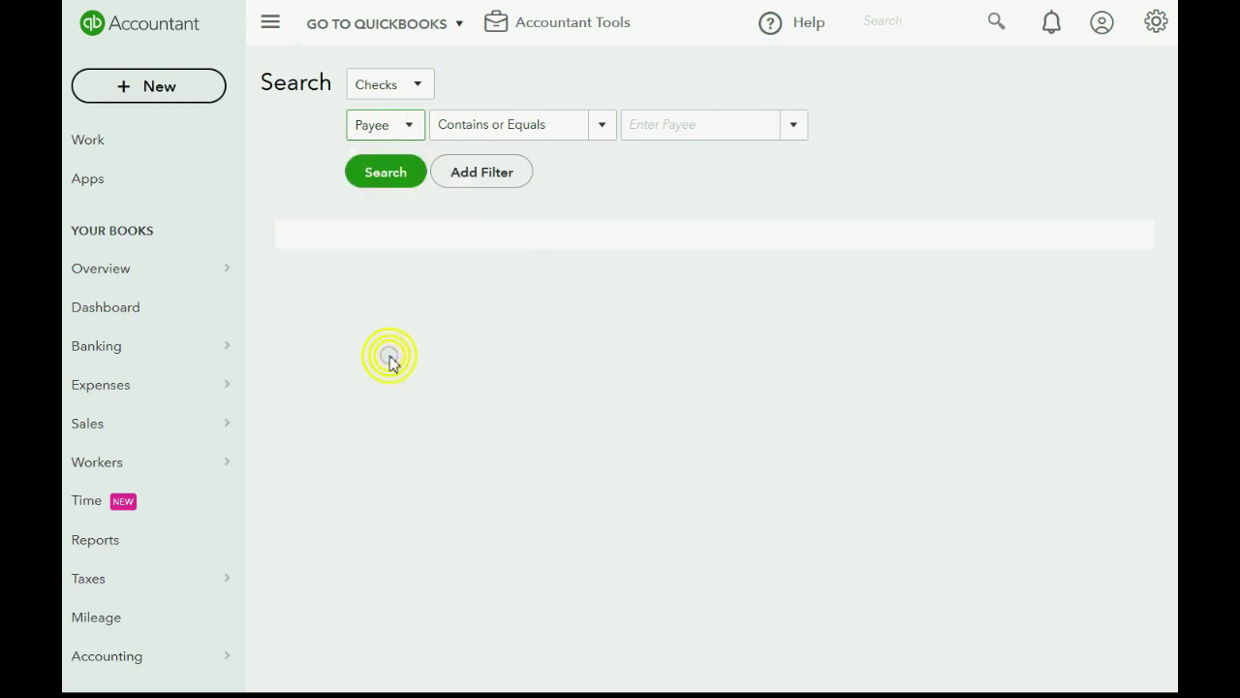
click(665, 126)
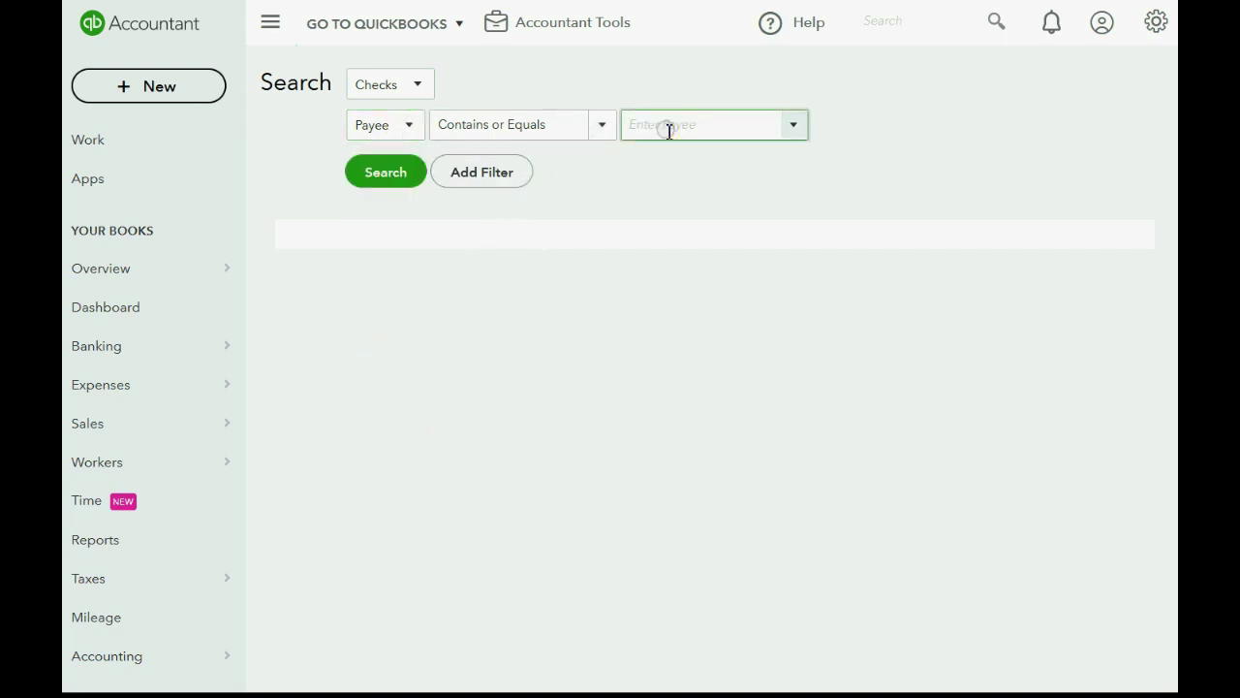
text(Con ed)
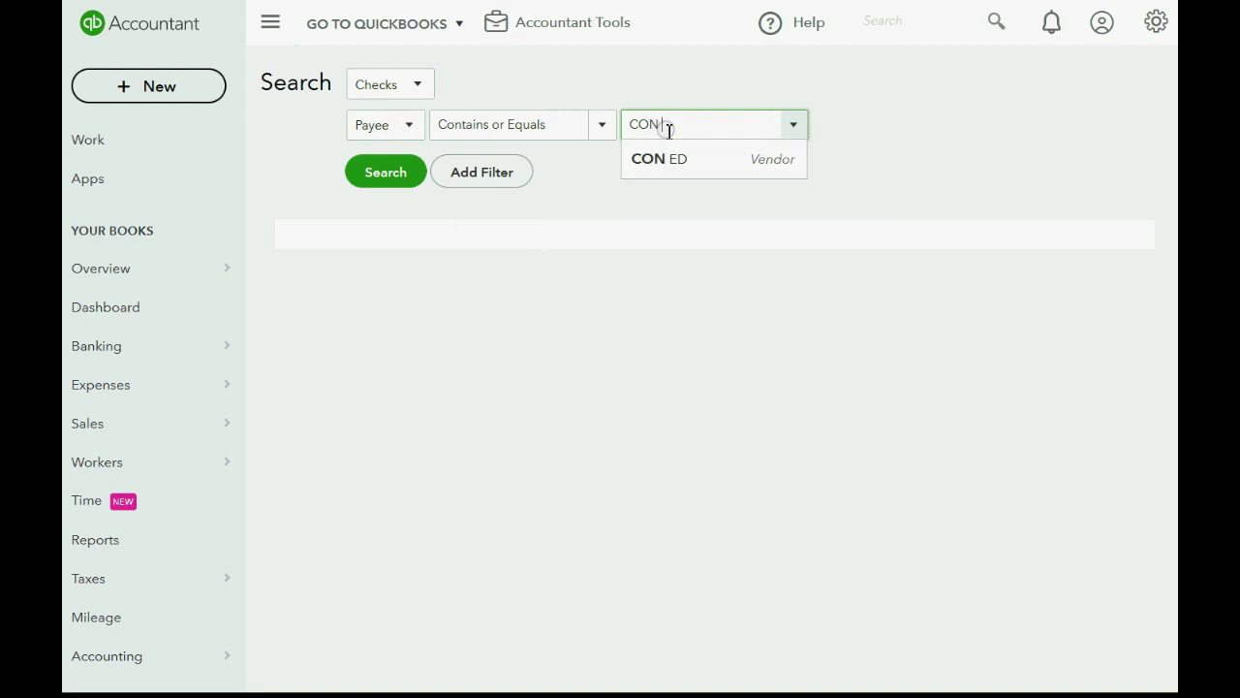
click(664, 167)
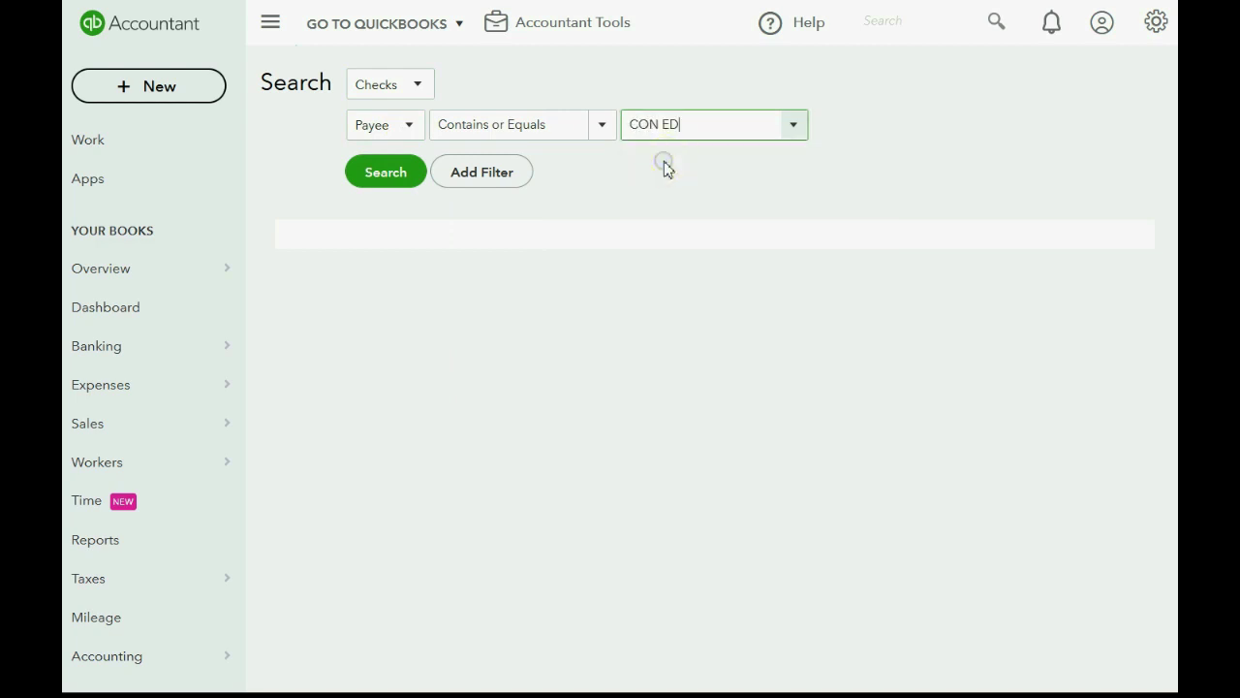
click(379, 180)
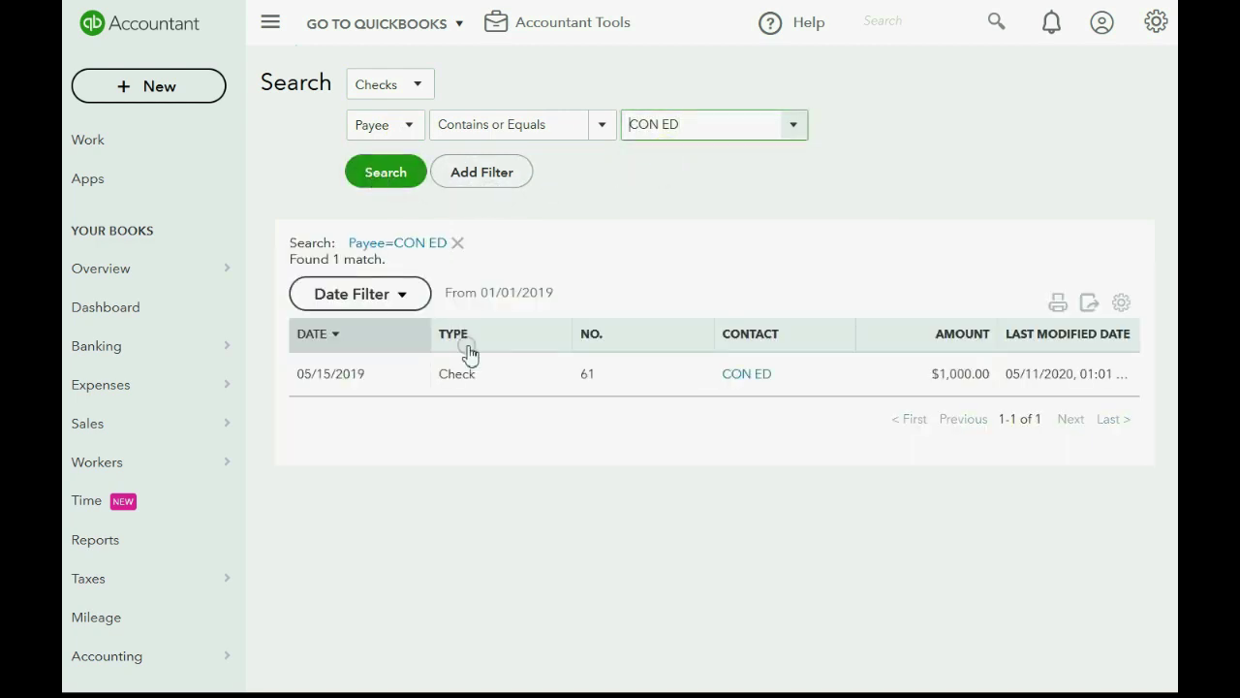
click(468, 397)
click(467, 438)
click(449, 435)
click(419, 87)
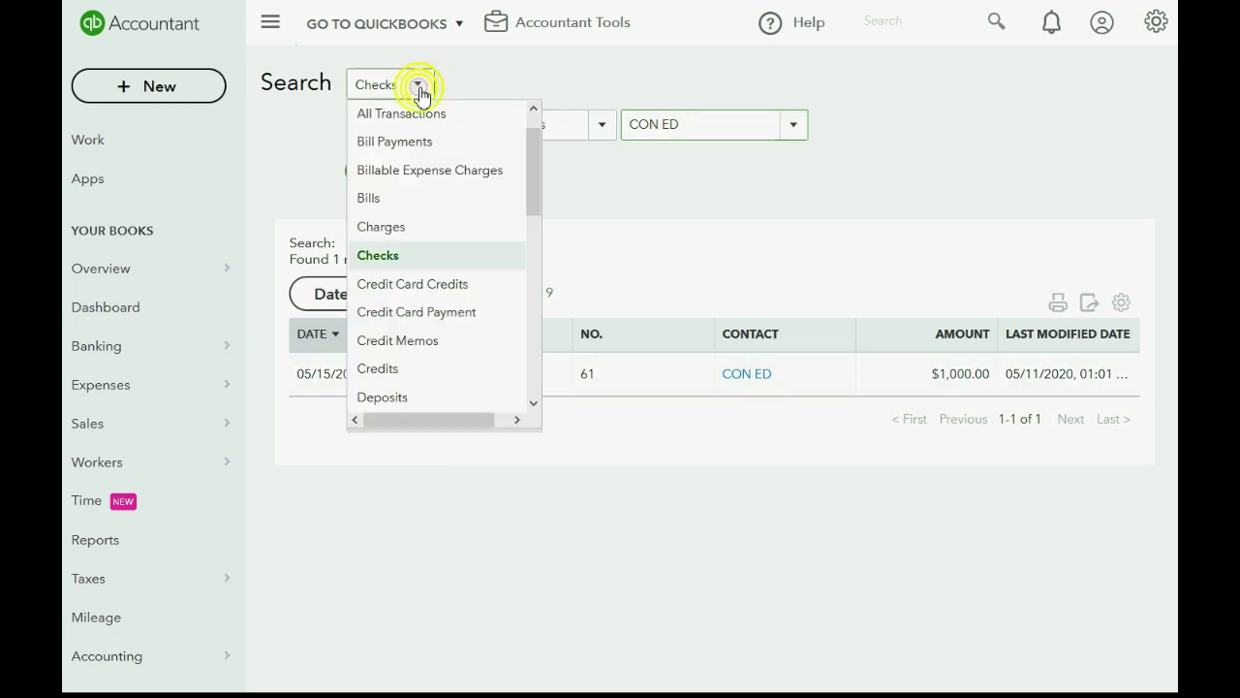
click(419, 87)
- Change the check search filter to Amount equals 1,000.00 and run the search
click(411, 126)
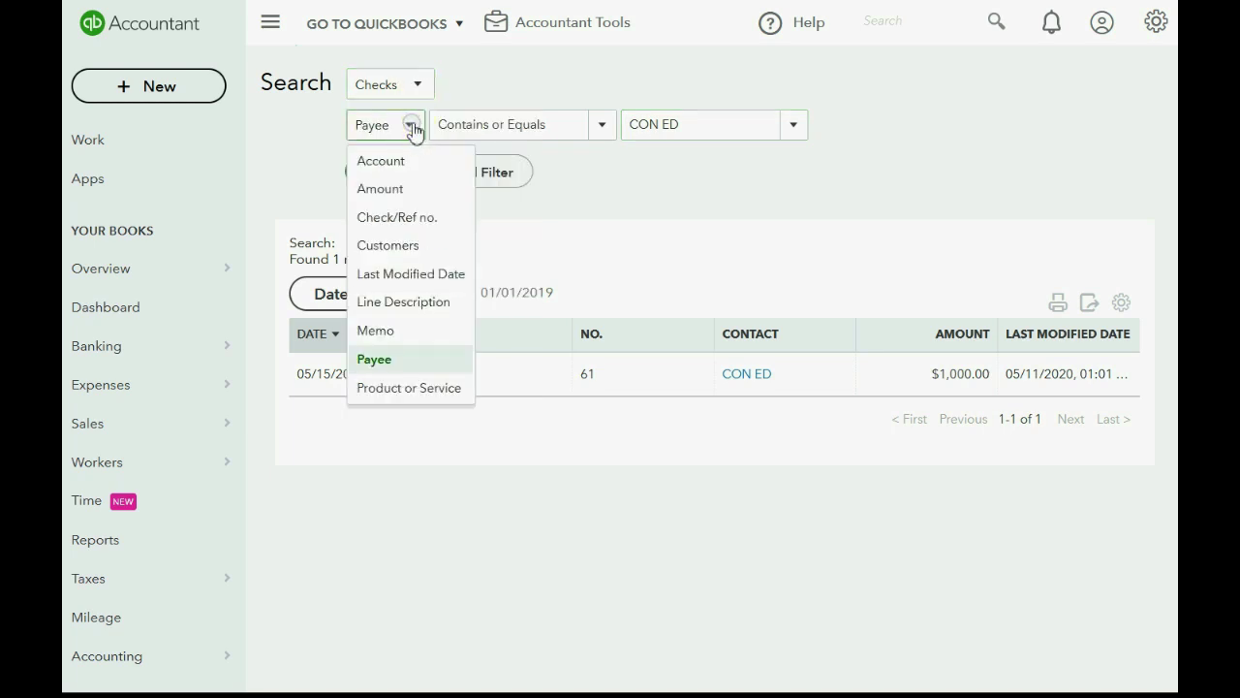
click(401, 192)
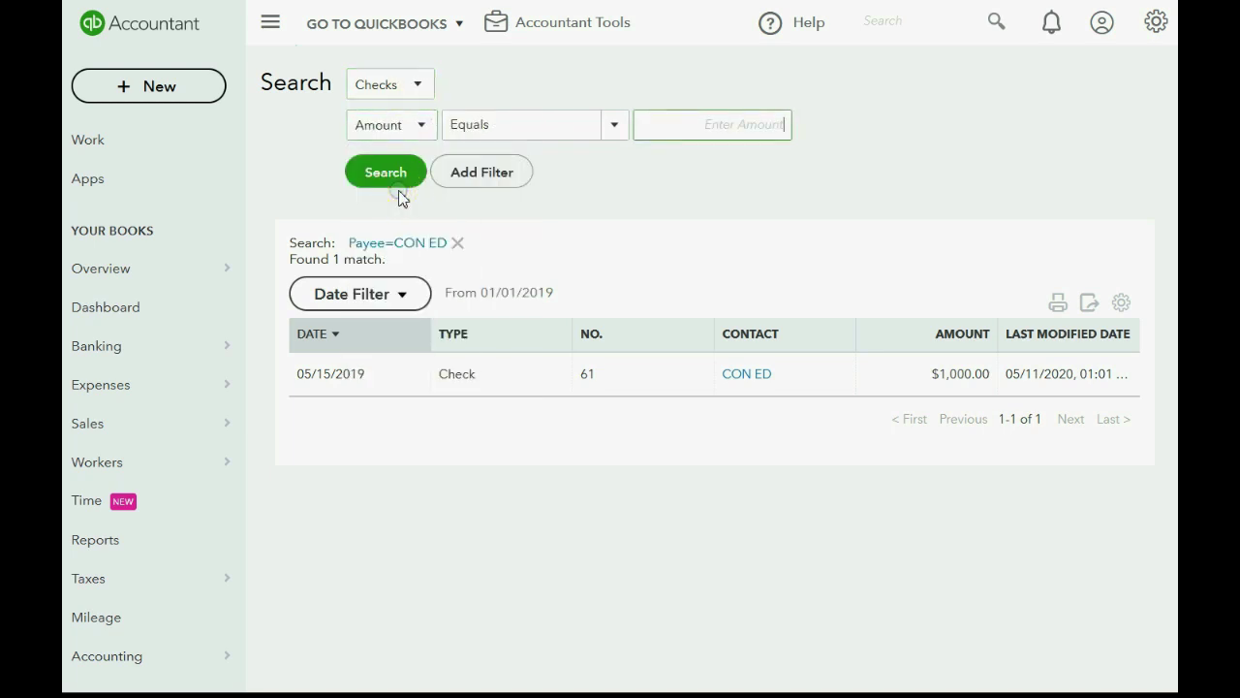
click(683, 126)
click(623, 130)
click(678, 124)
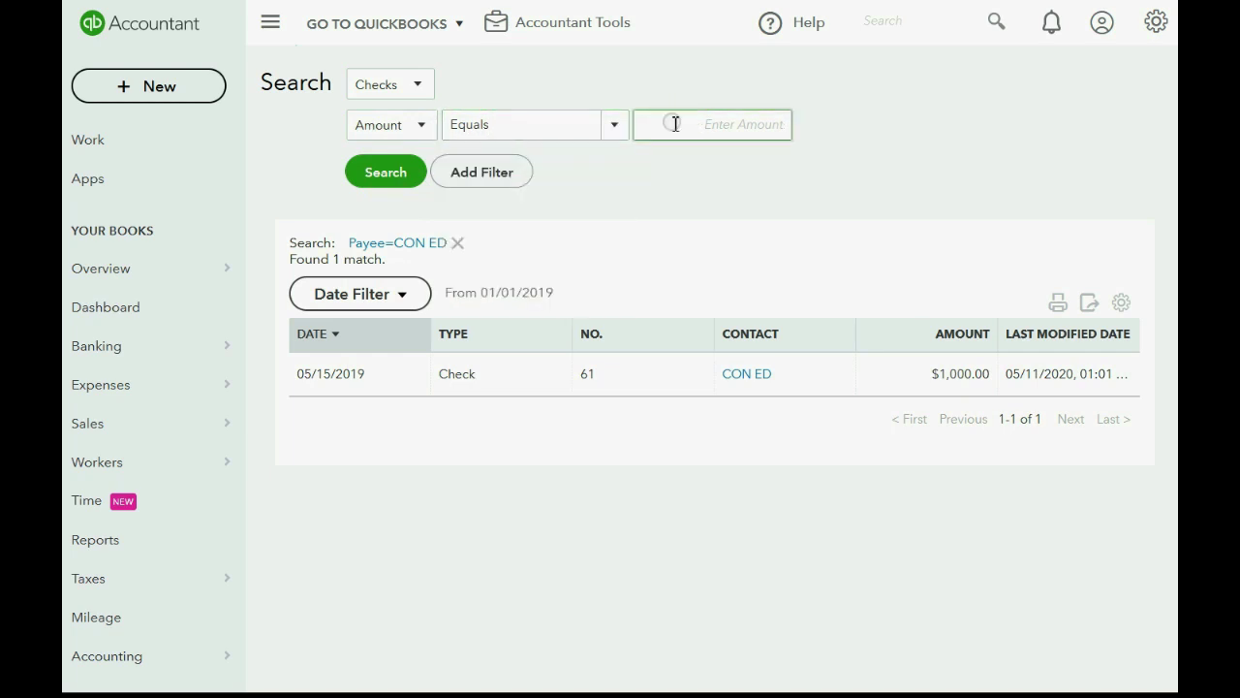
text(1,)
text(000)
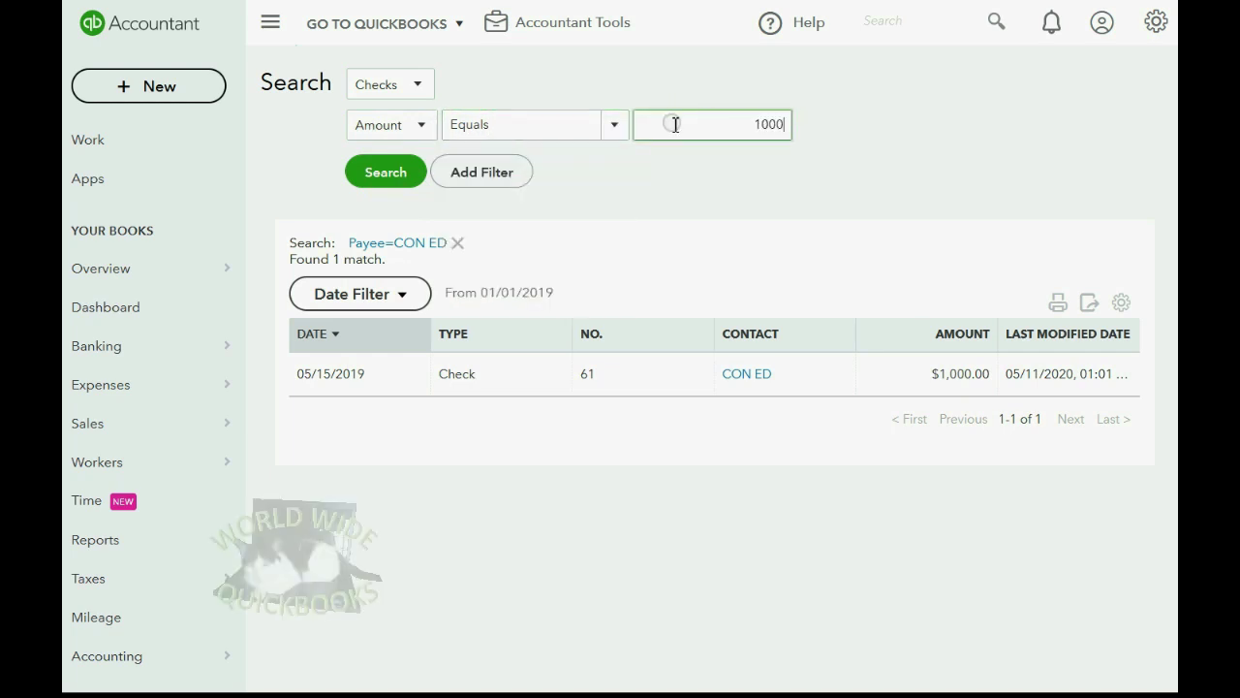
key(Tab)
click(396, 172)
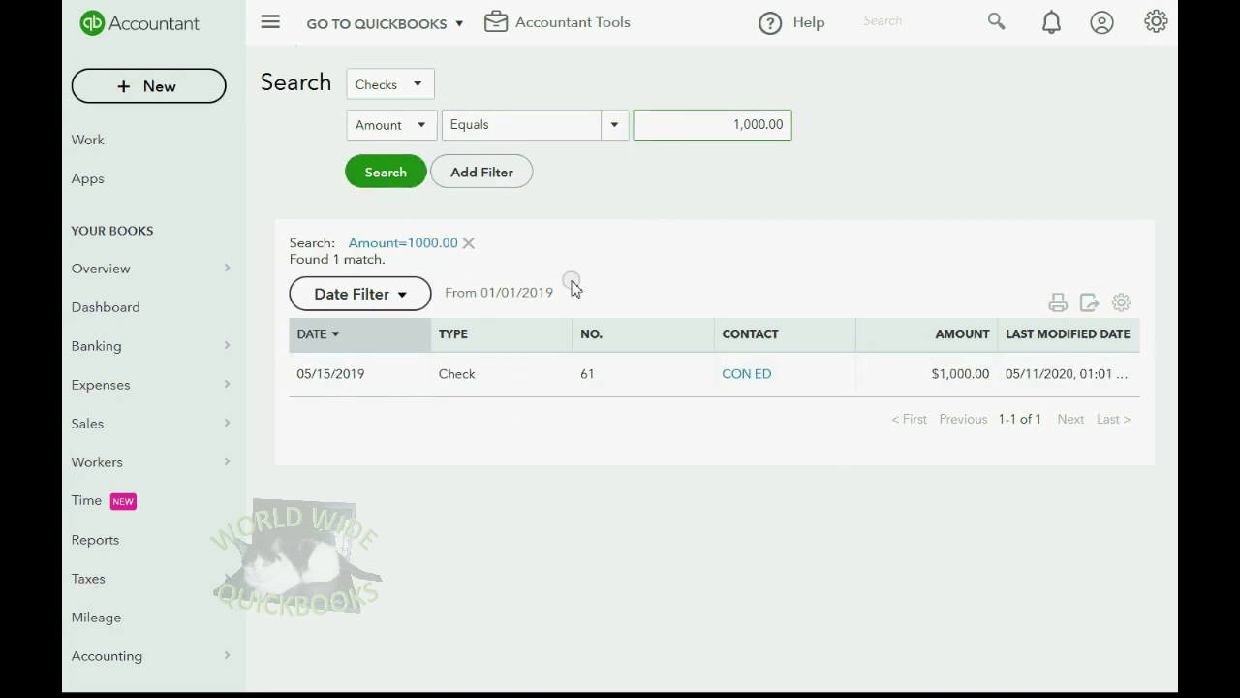
click(616, 141)
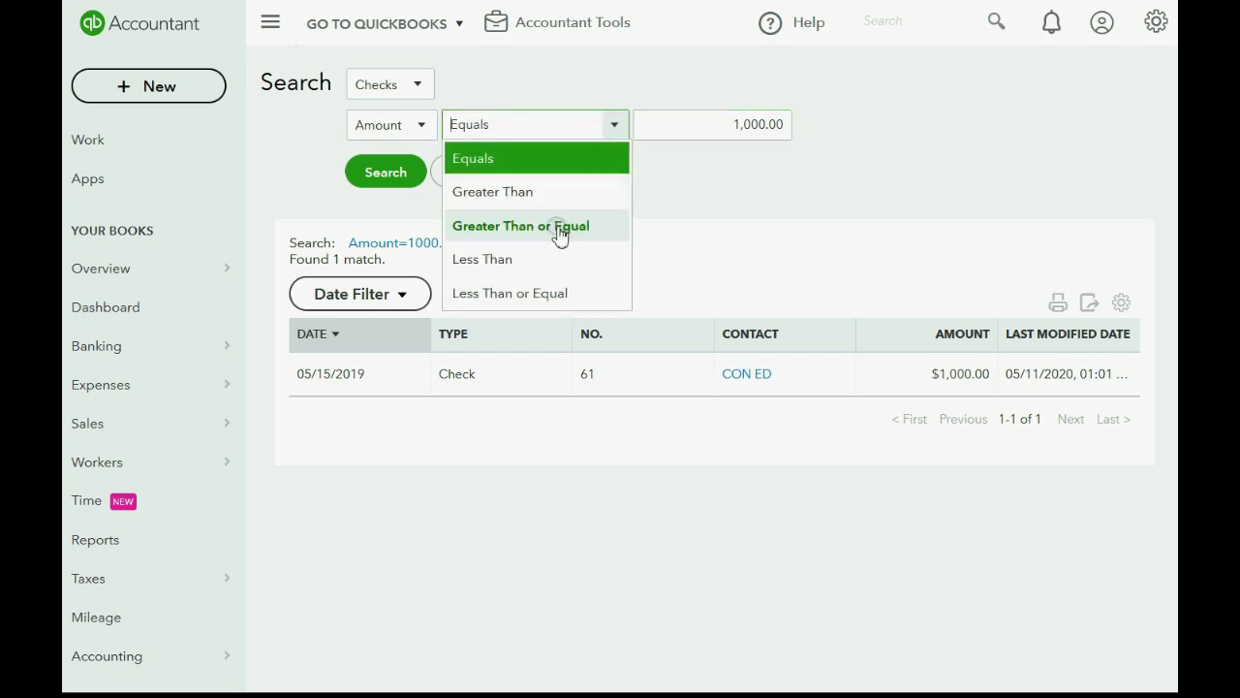
click(507, 97)
- Switch the advanced search's transaction type to Deposits
click(419, 86)
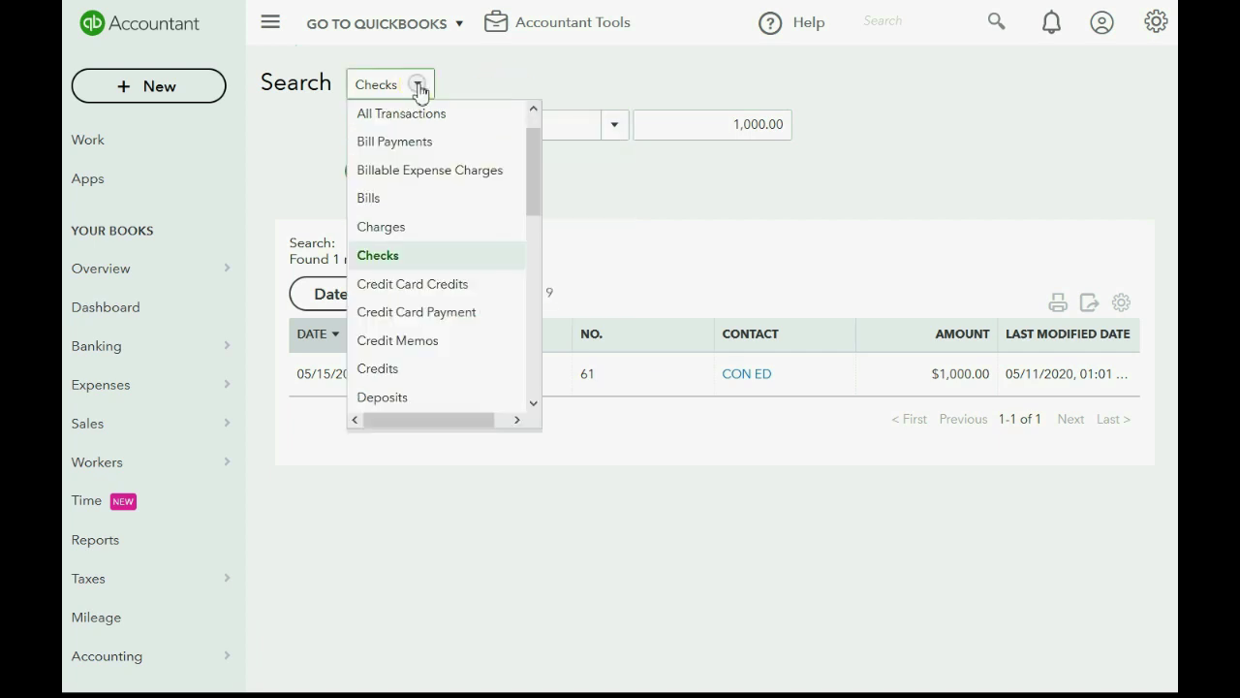
click(410, 395)
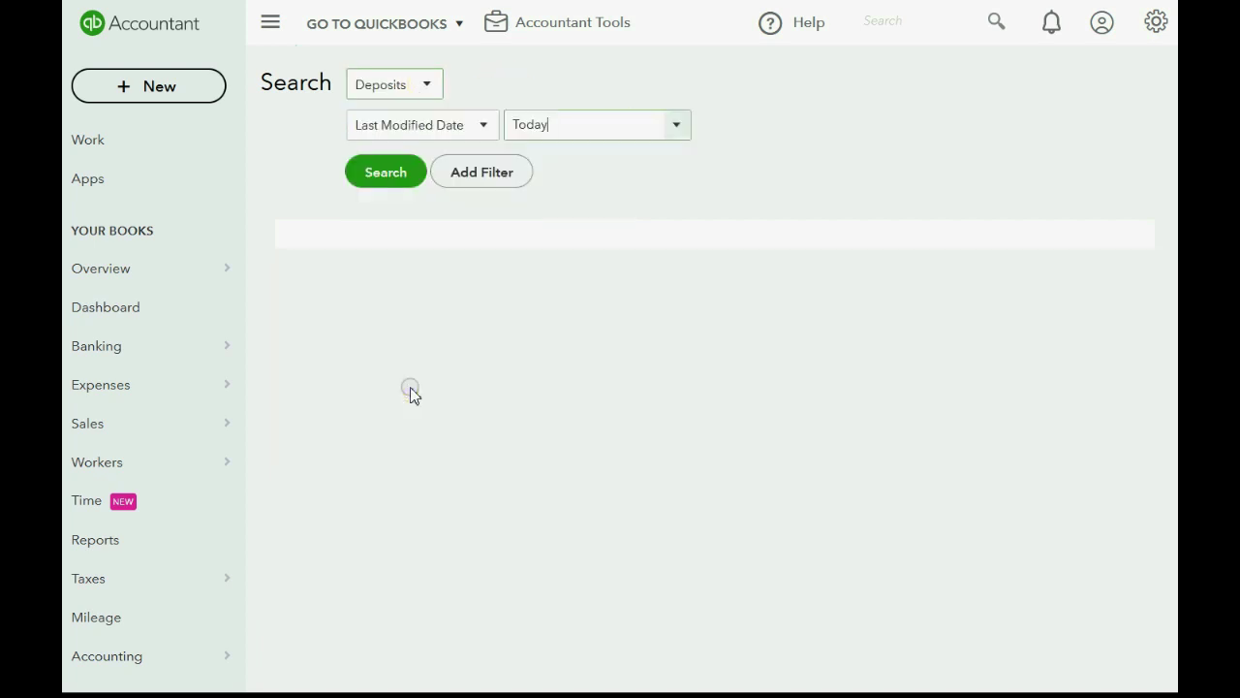
- Search deposits whose Last Modified Date is Before (inclusive) 05/11/2020
click(484, 128)
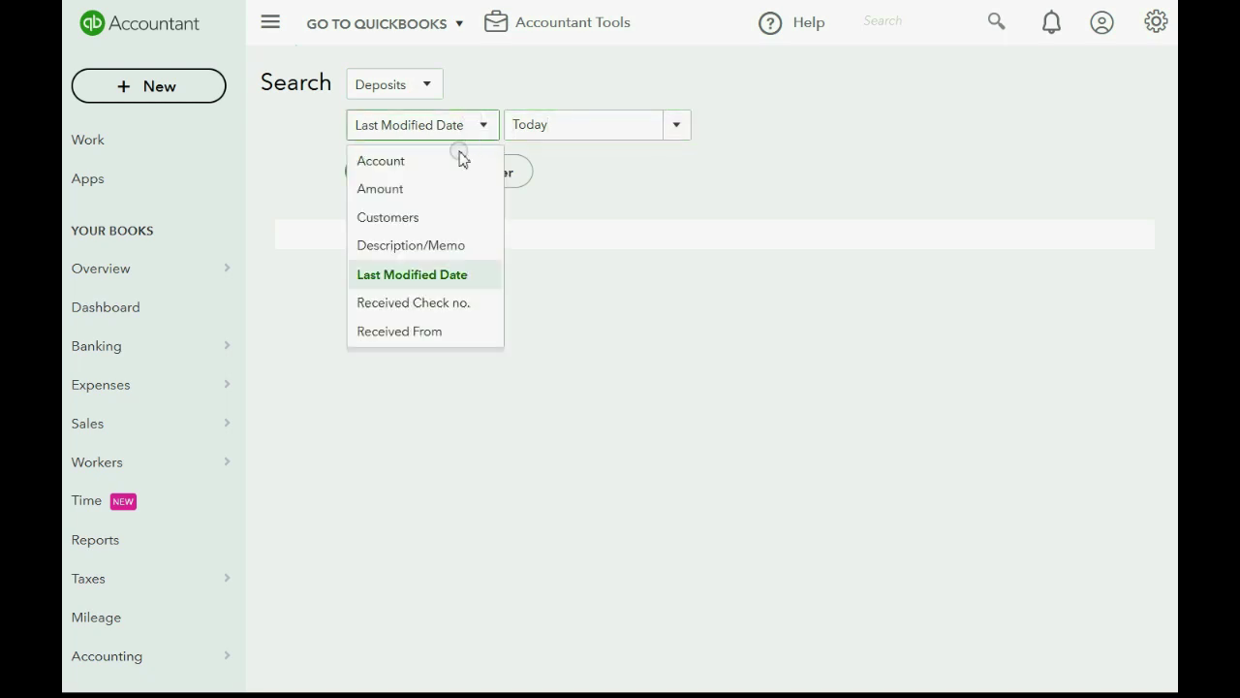
click(448, 274)
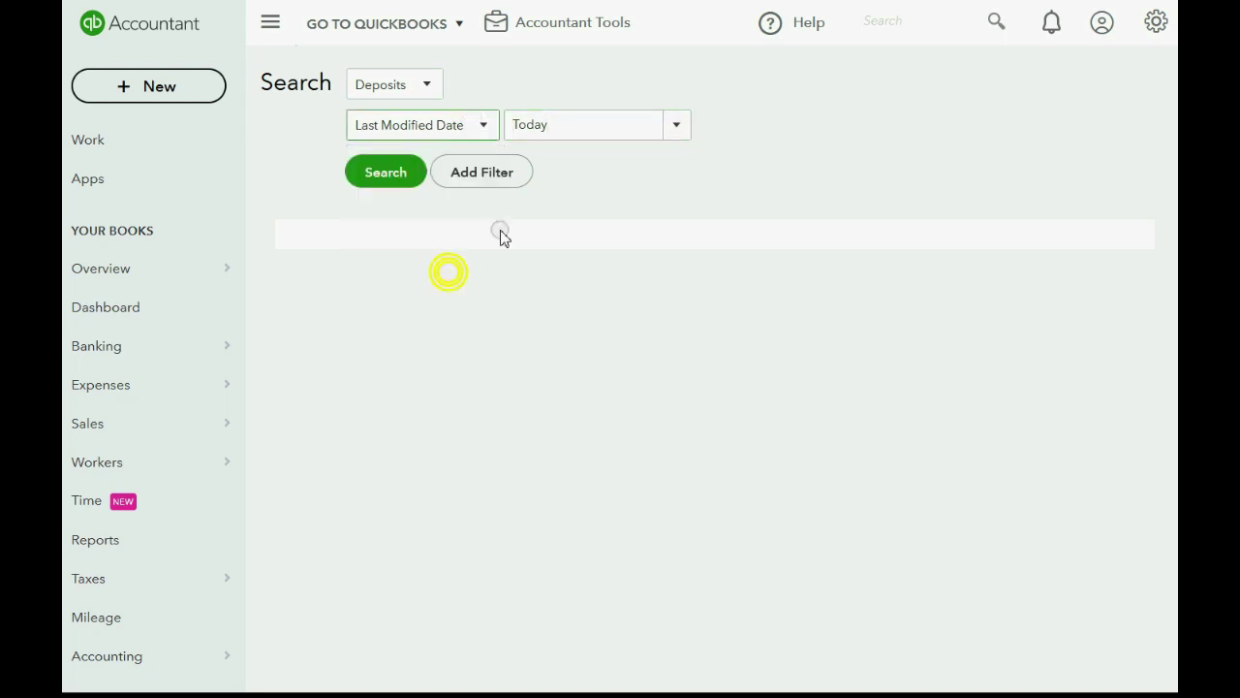
click(671, 126)
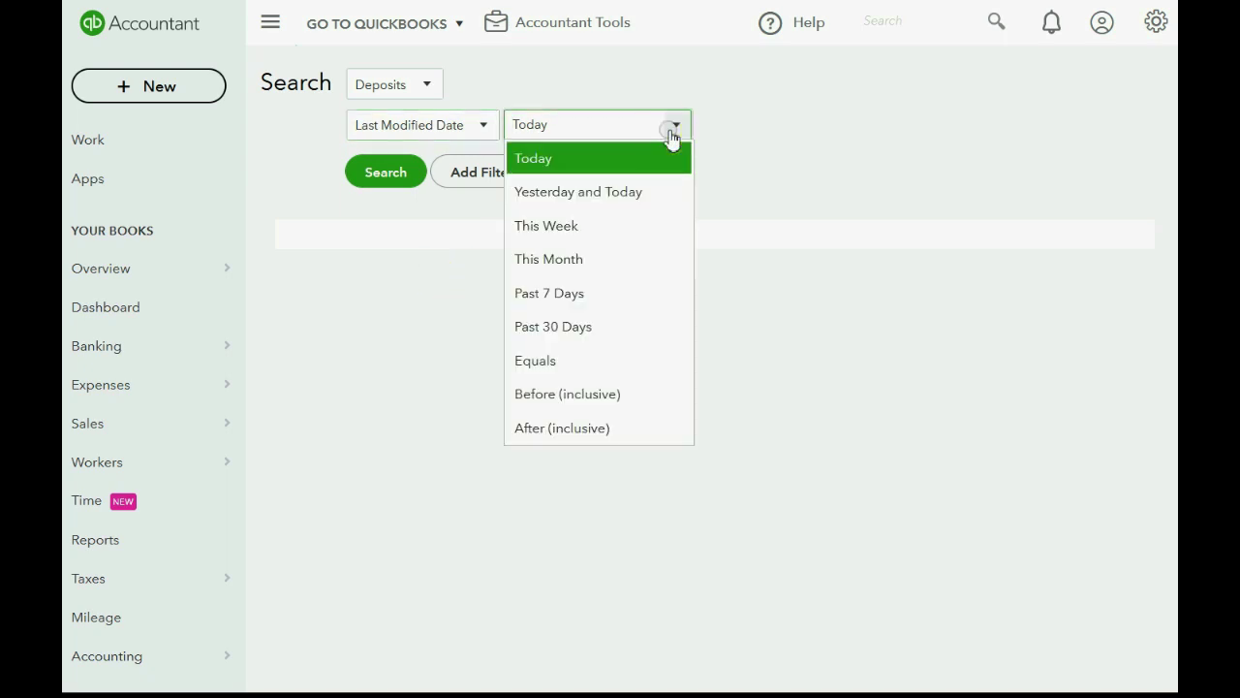
click(623, 393)
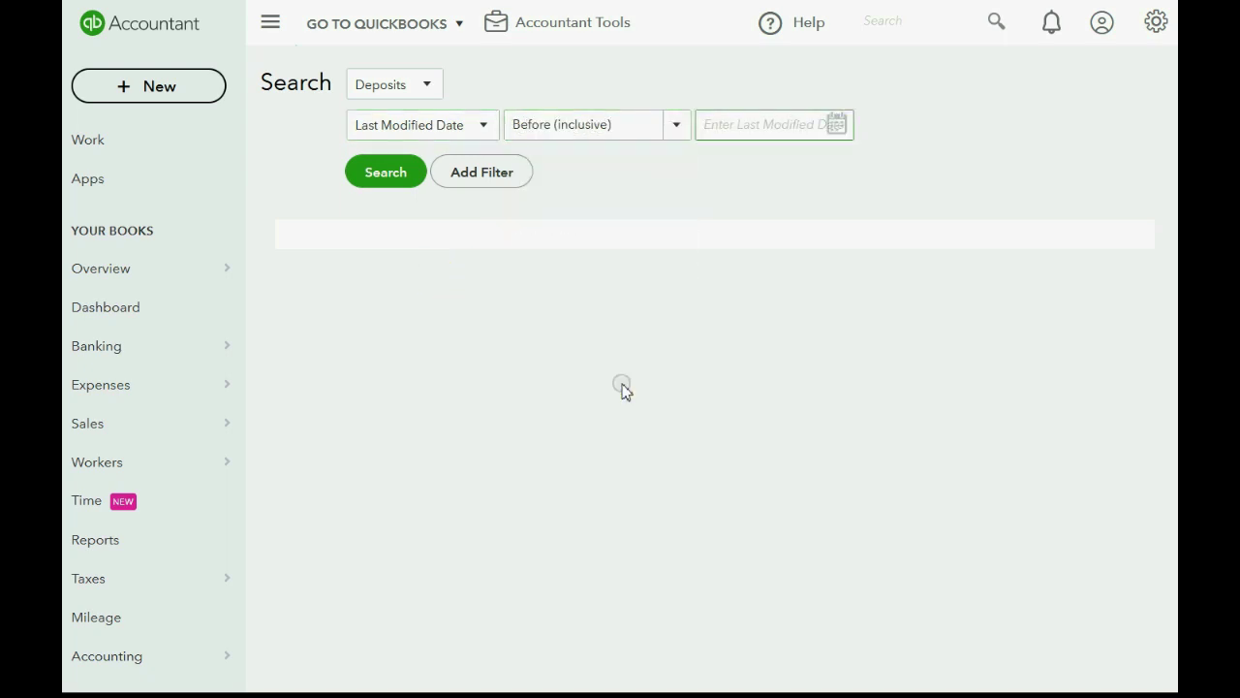
click(837, 126)
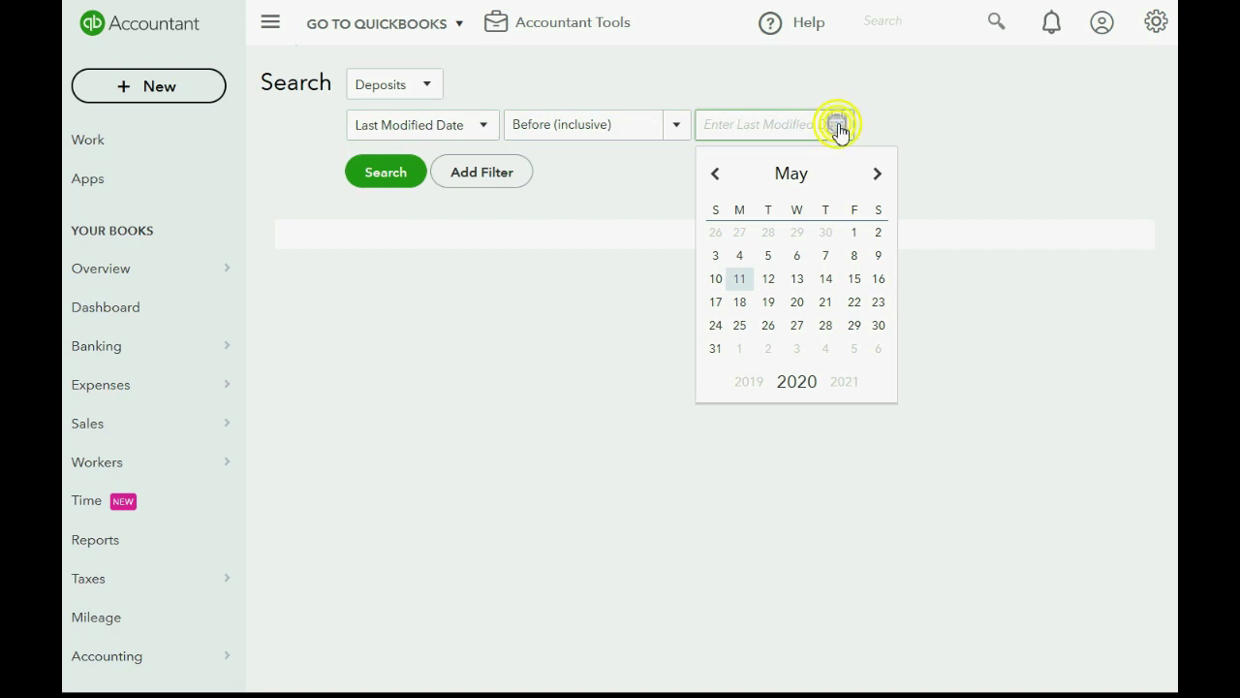
click(739, 278)
click(411, 178)
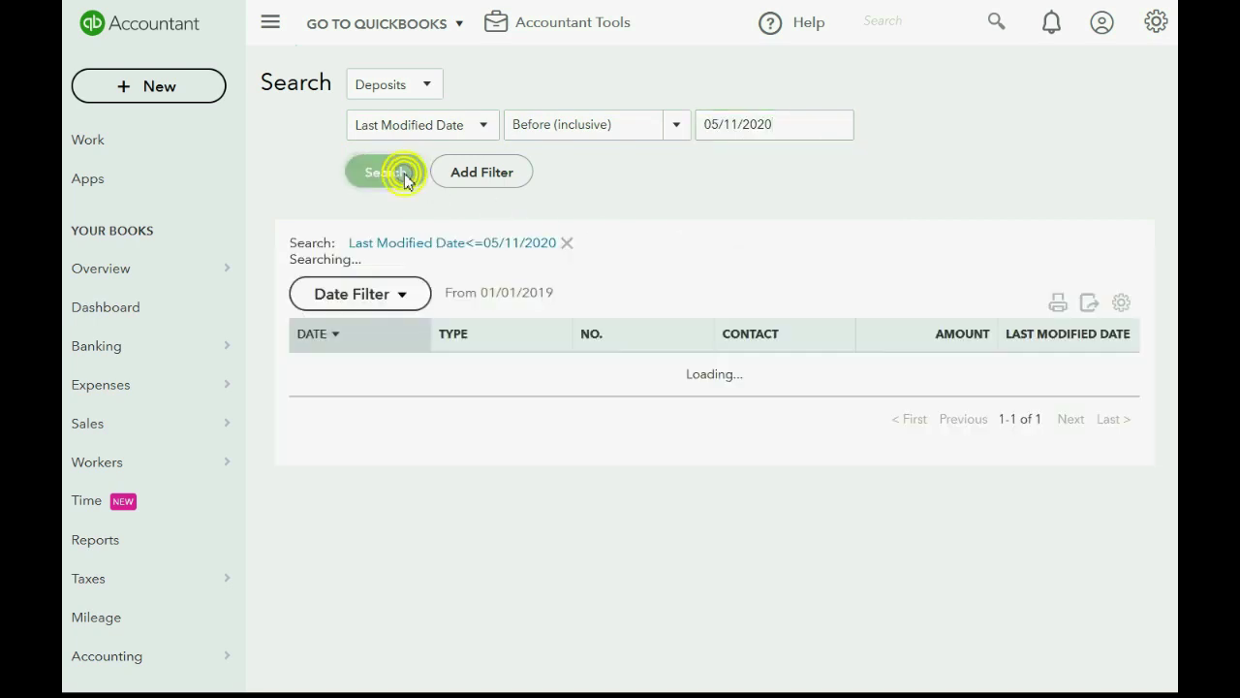
click(452, 374)
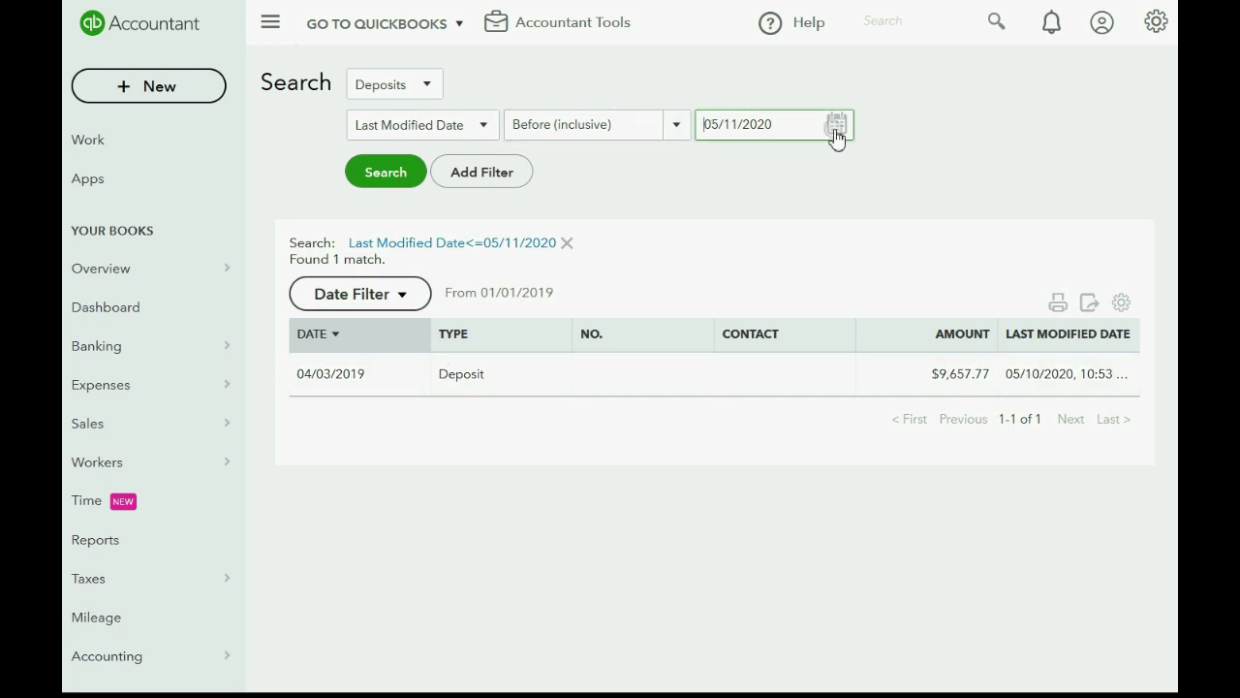
- Reopen the advanced search and review its transaction type, filter field, condition and date options
click(998, 23)
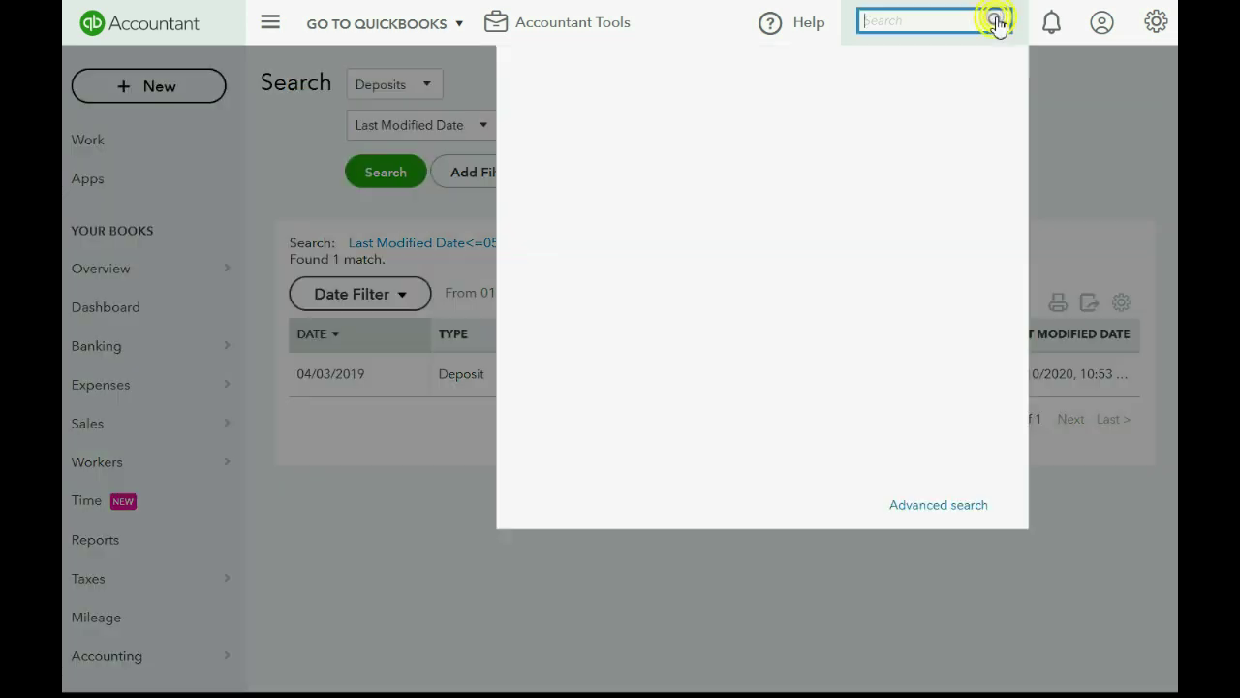
click(938, 505)
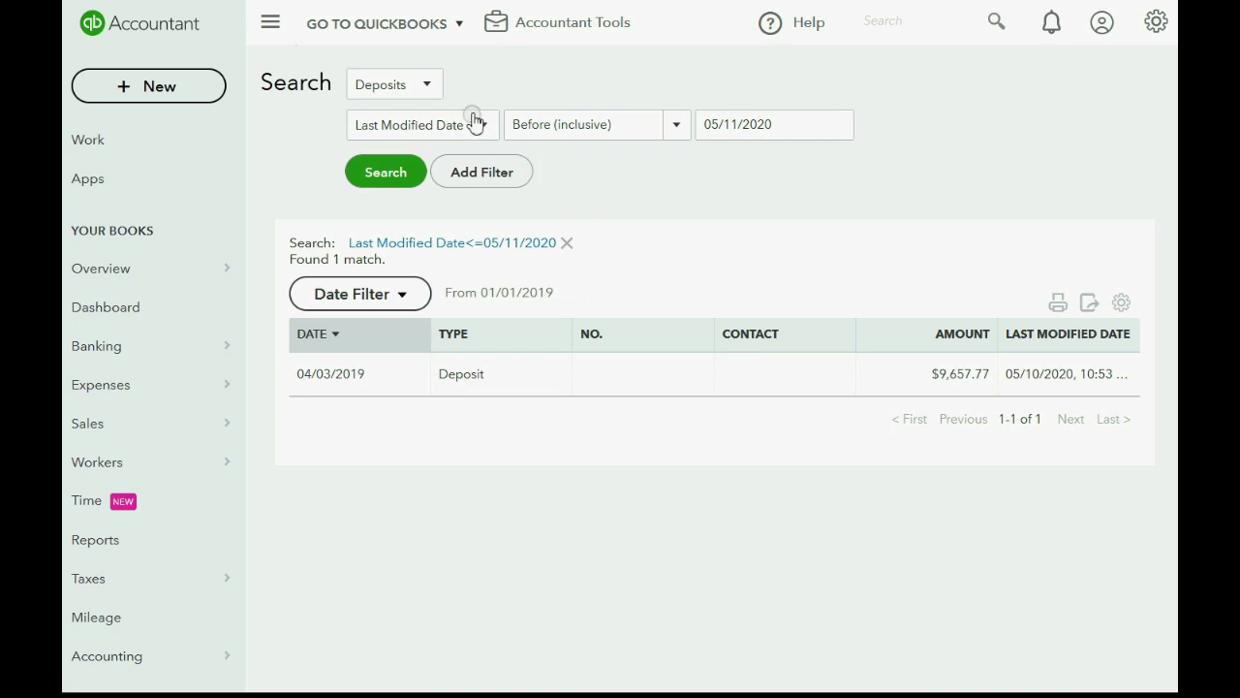
click(426, 87)
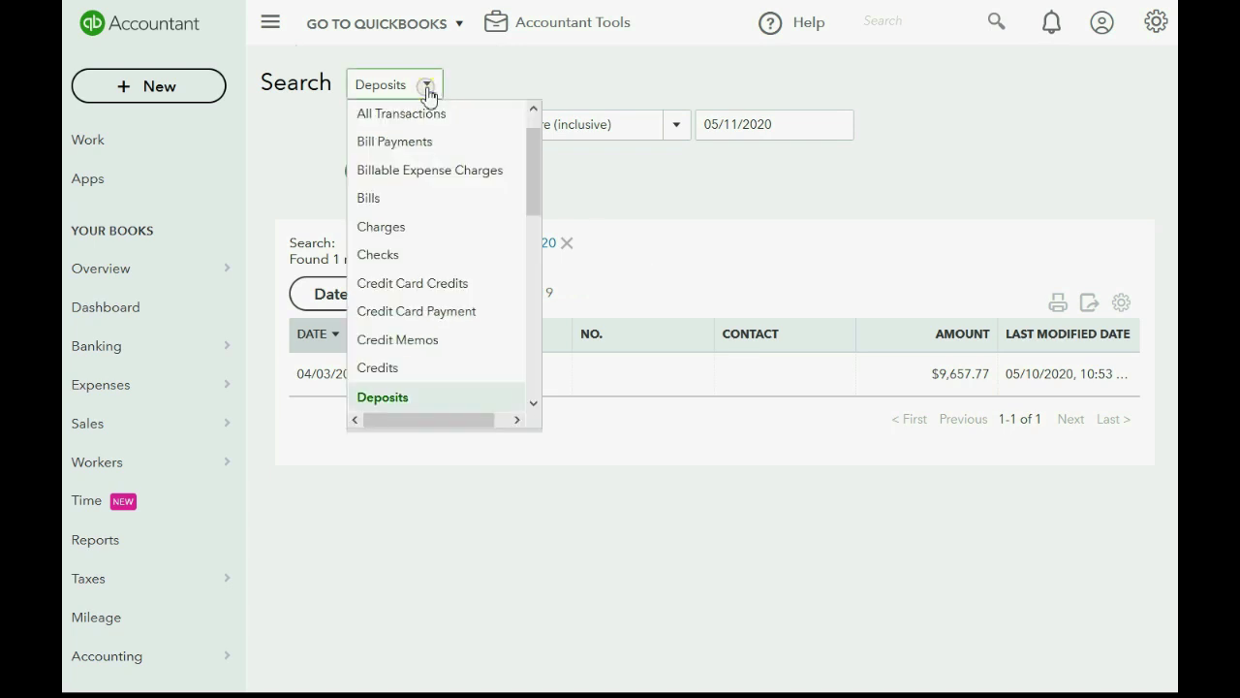
click(427, 87)
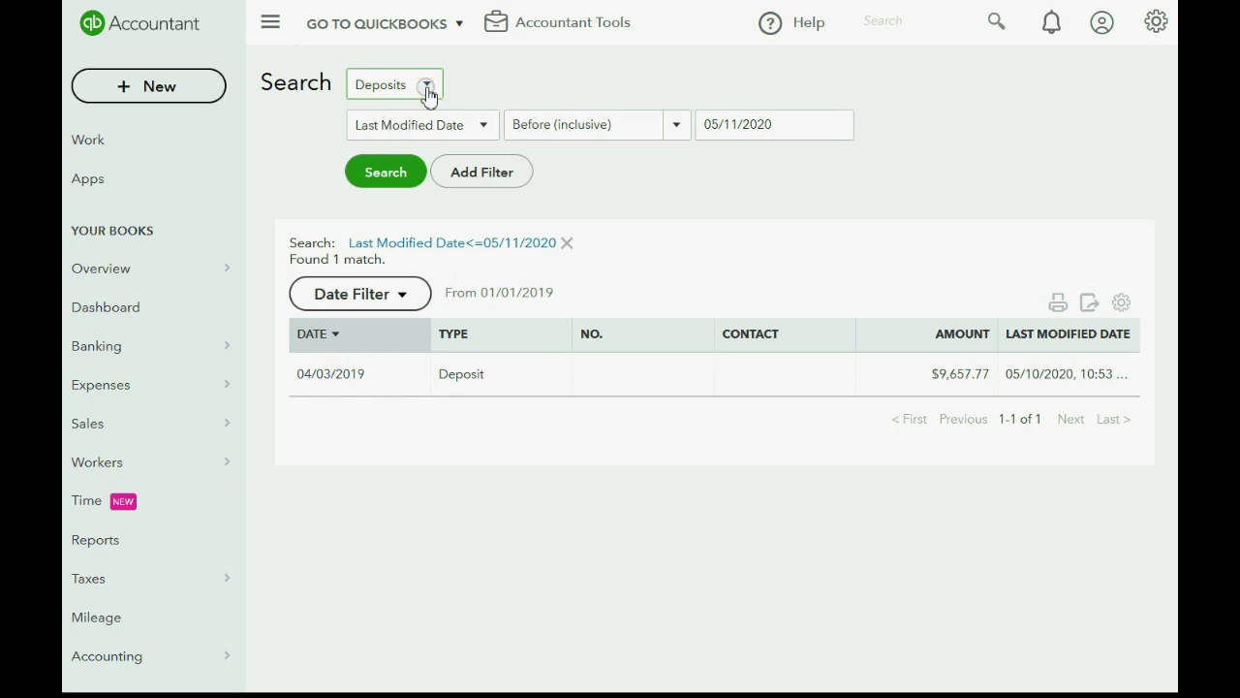
click(480, 127)
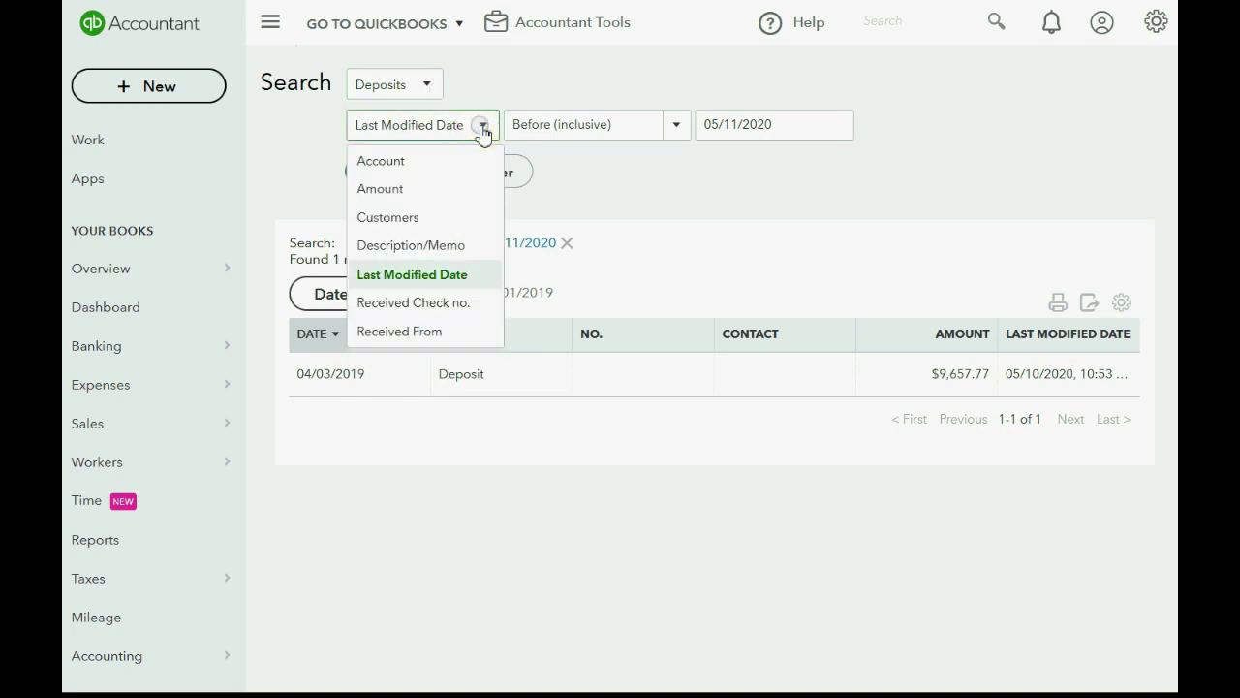
click(481, 127)
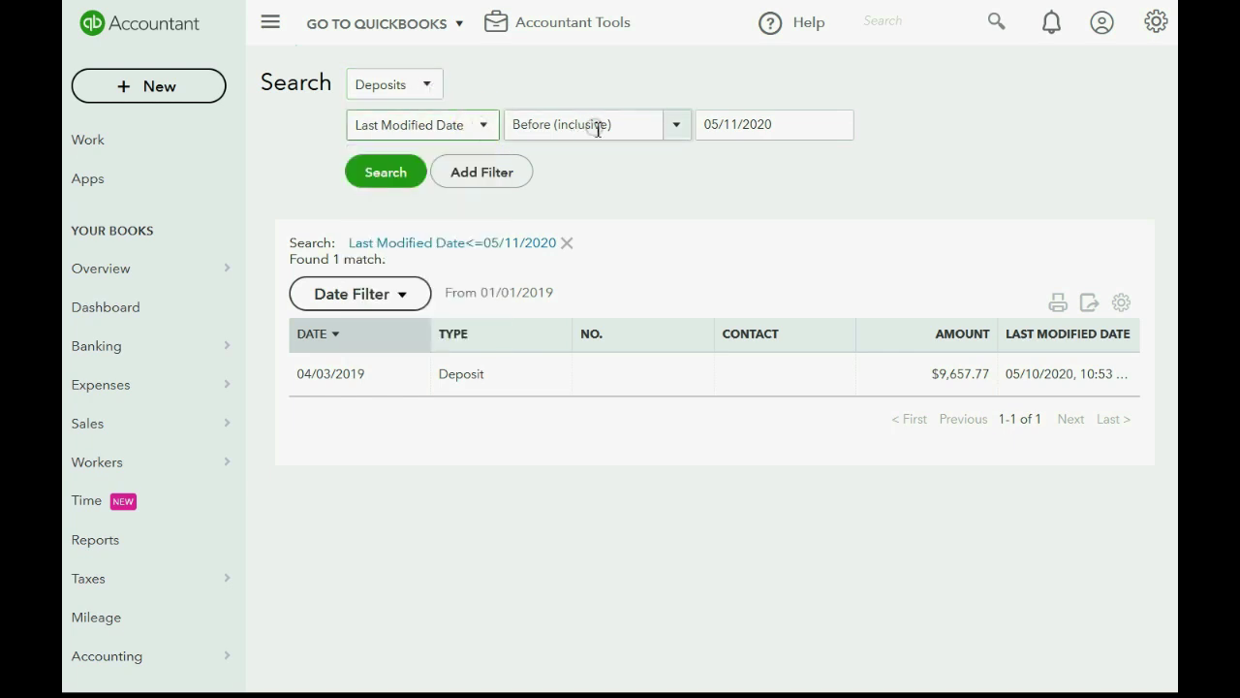
click(675, 136)
click(676, 141)
click(783, 133)
double_click(783, 133)
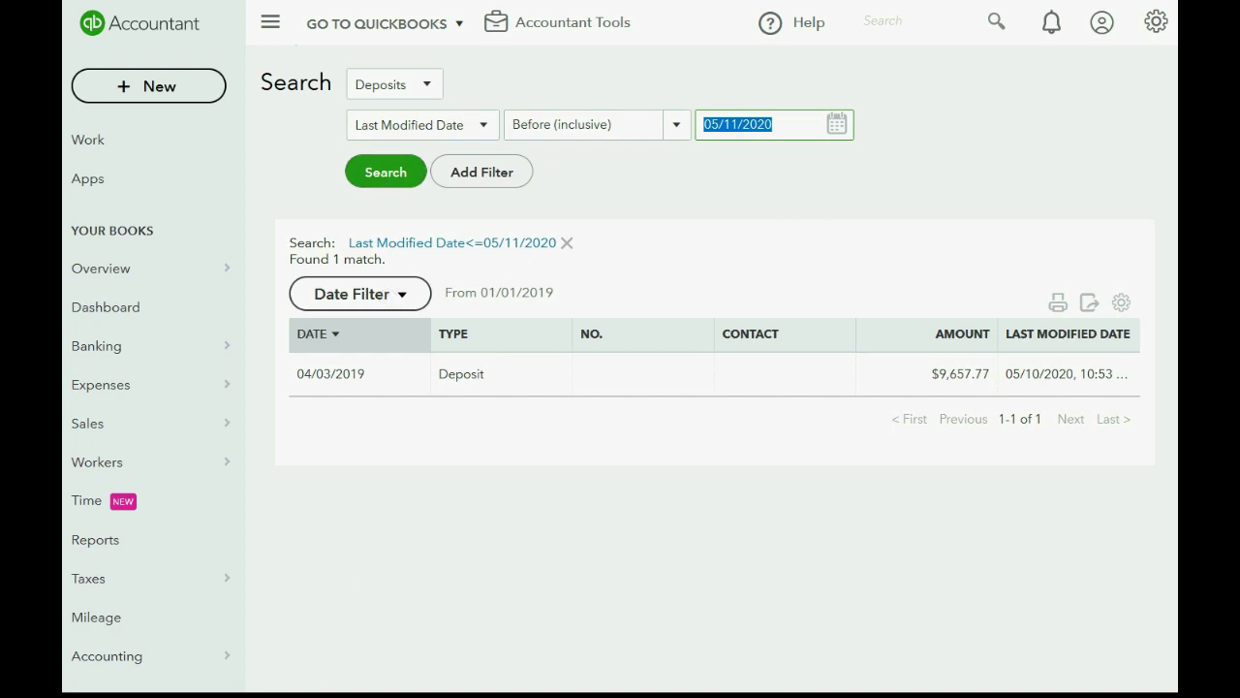
mouse_move(343, 694)
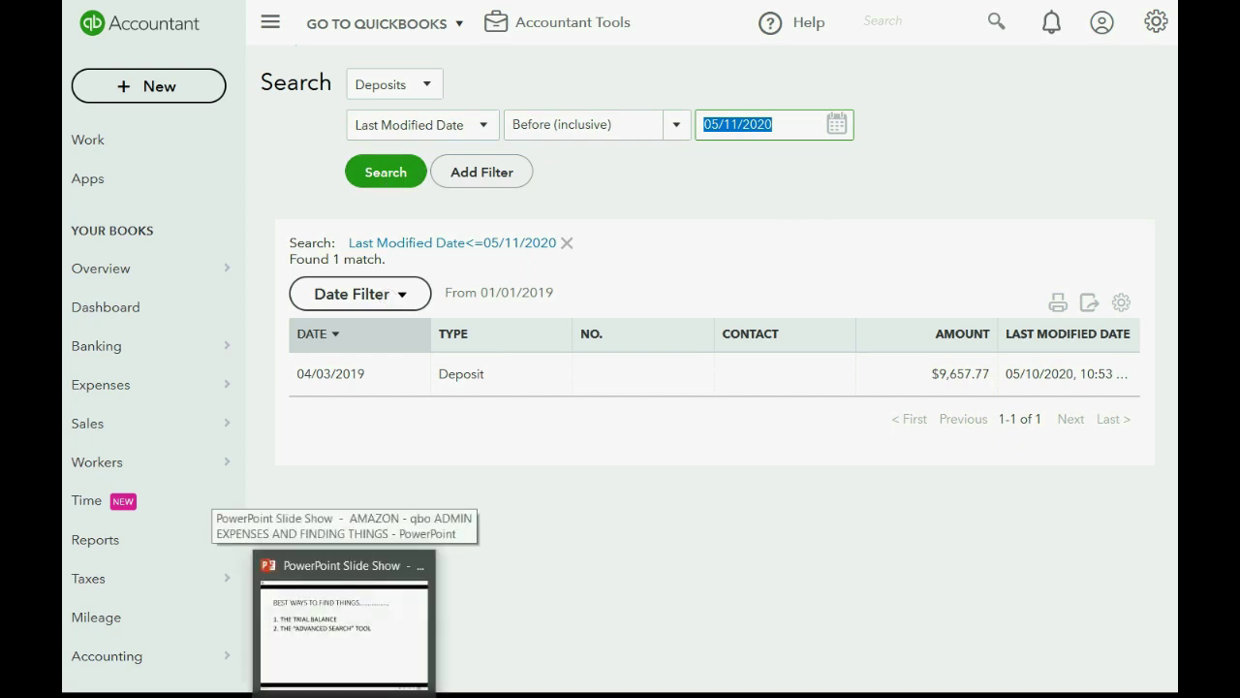
click(594, 557)
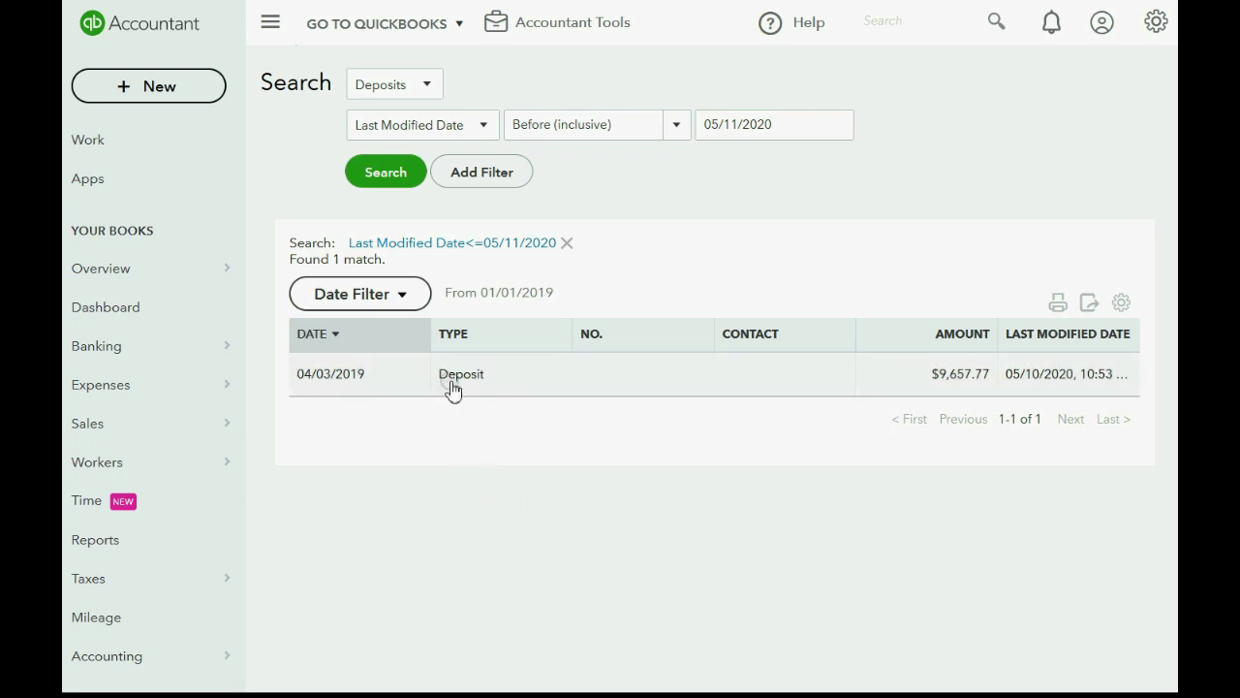
- Open the 04/03/2019 deposit from the search results and review its account lines and amounts
click(452, 387)
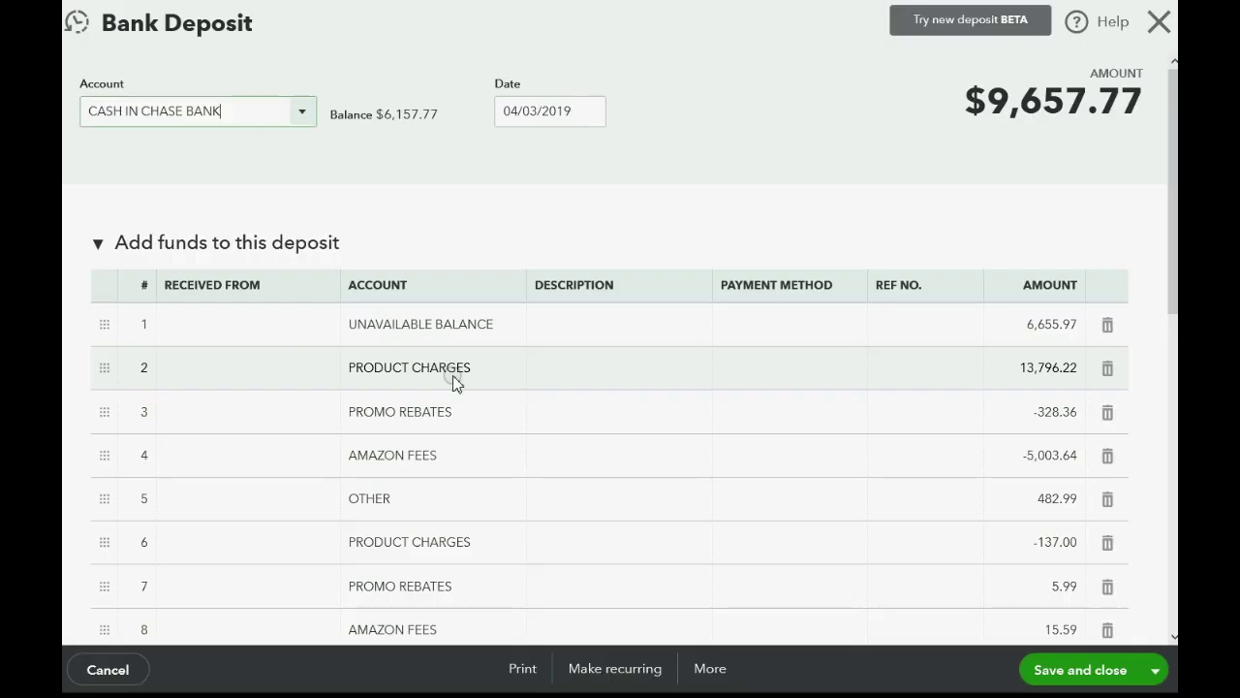
scroll(501, 440, down, 4)
scroll(501, 440, up, 2)
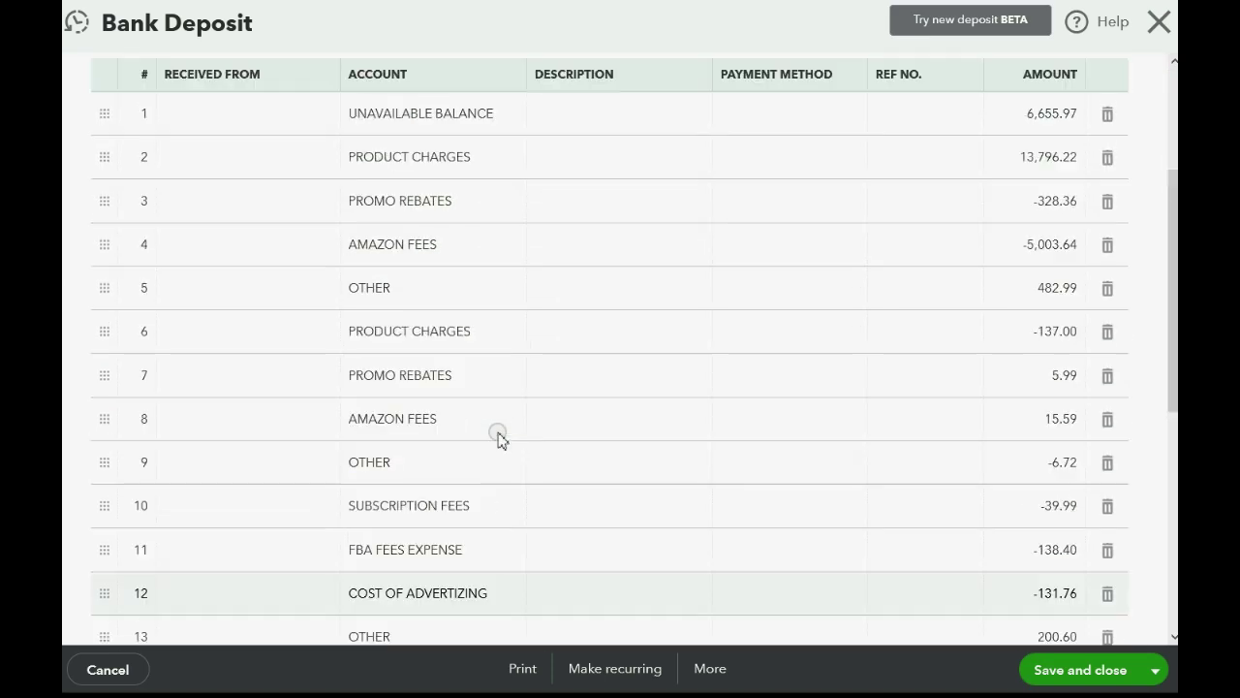
scroll(501, 440, up, 2)
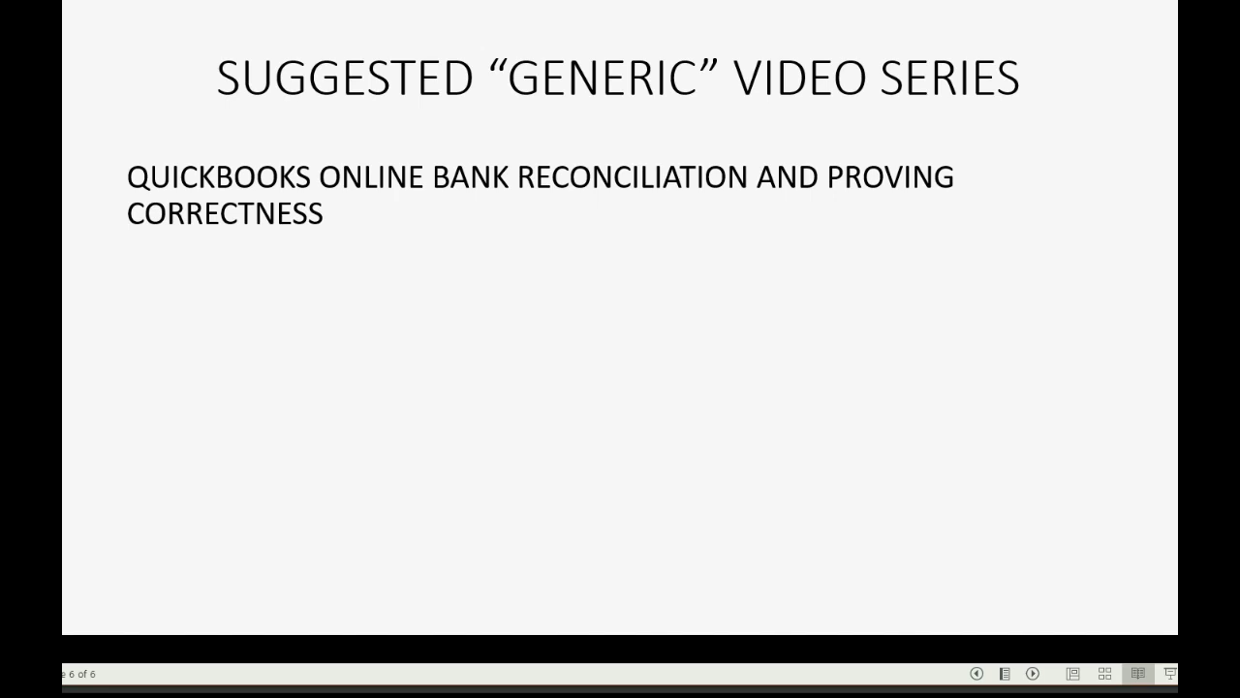
key(Right)
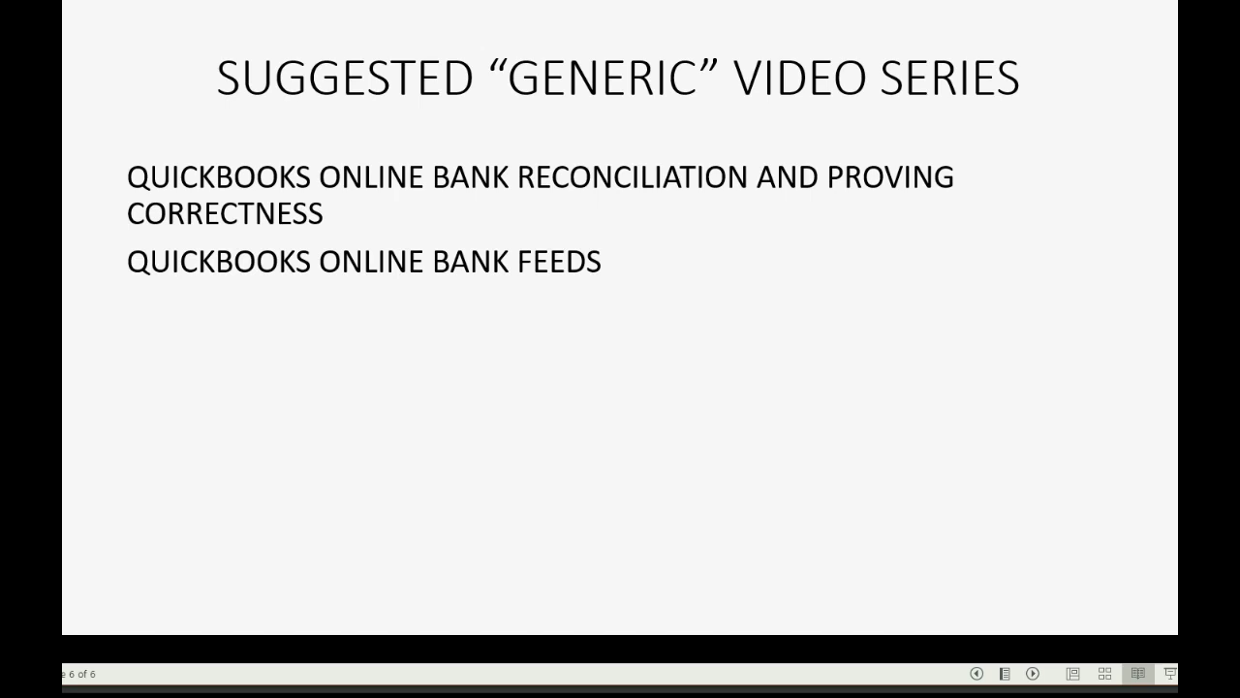
key(Right)
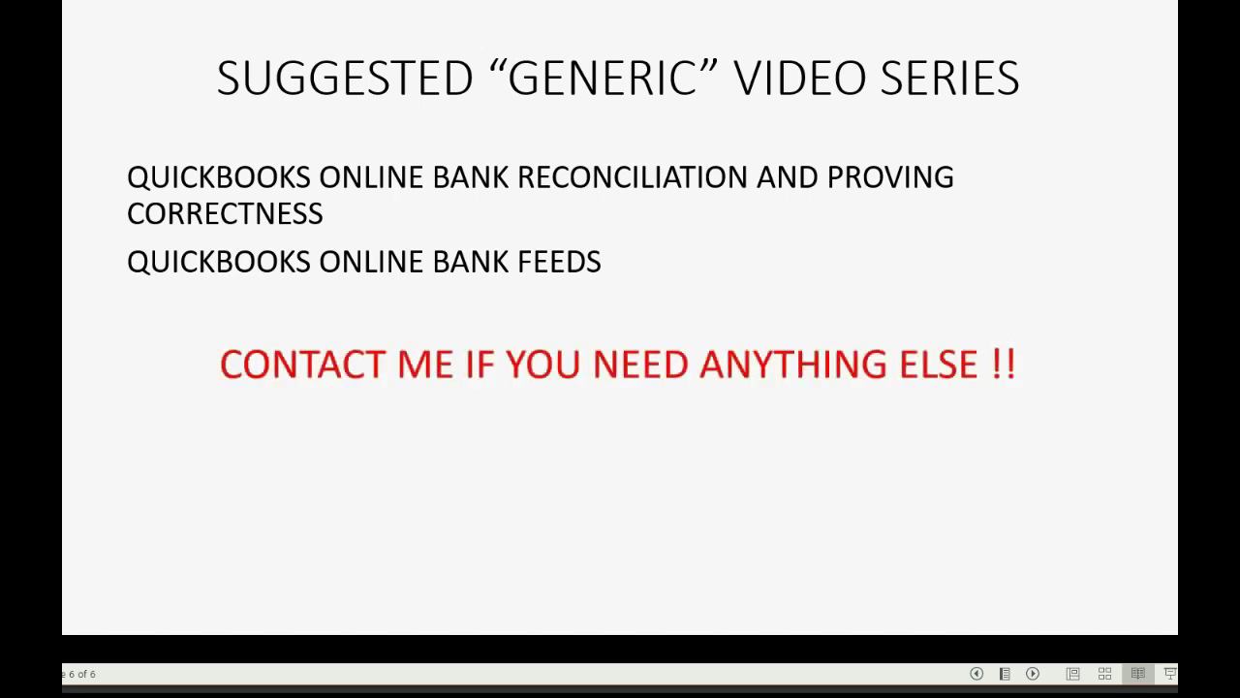